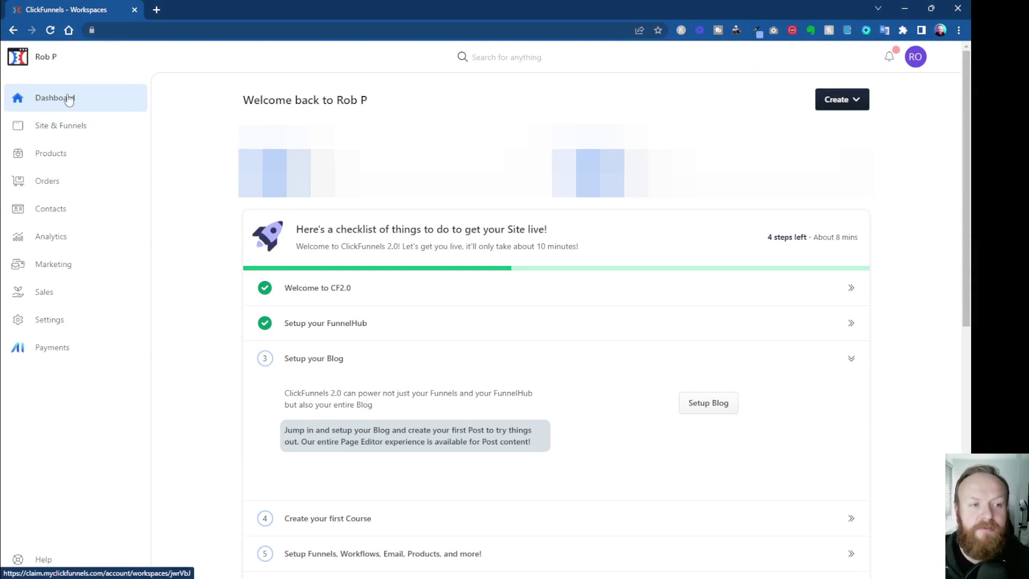
# Step: Go to Site & Funnels and open its Funnels list
pyautogui.click(62, 125)
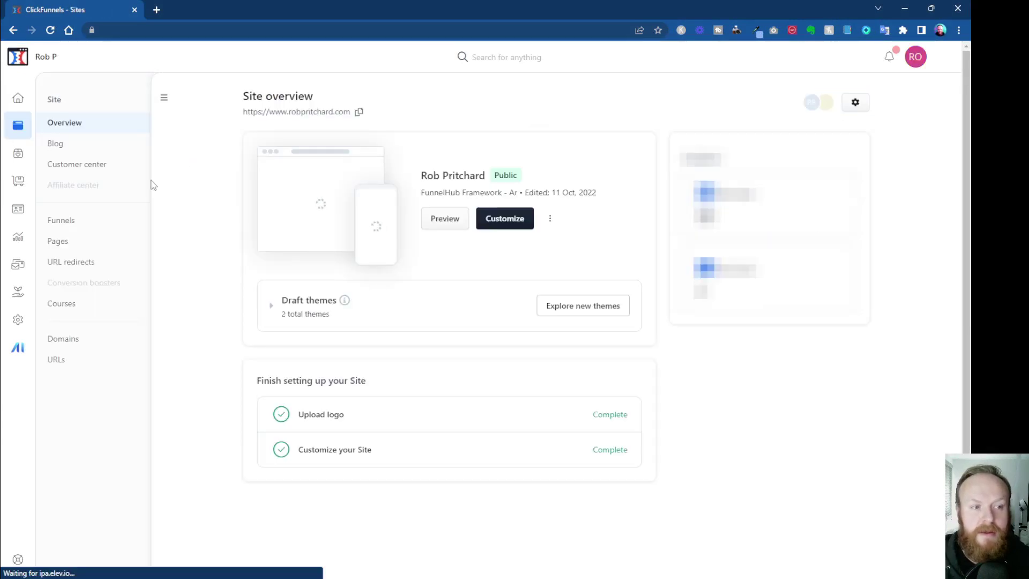
pyautogui.click(70, 221)
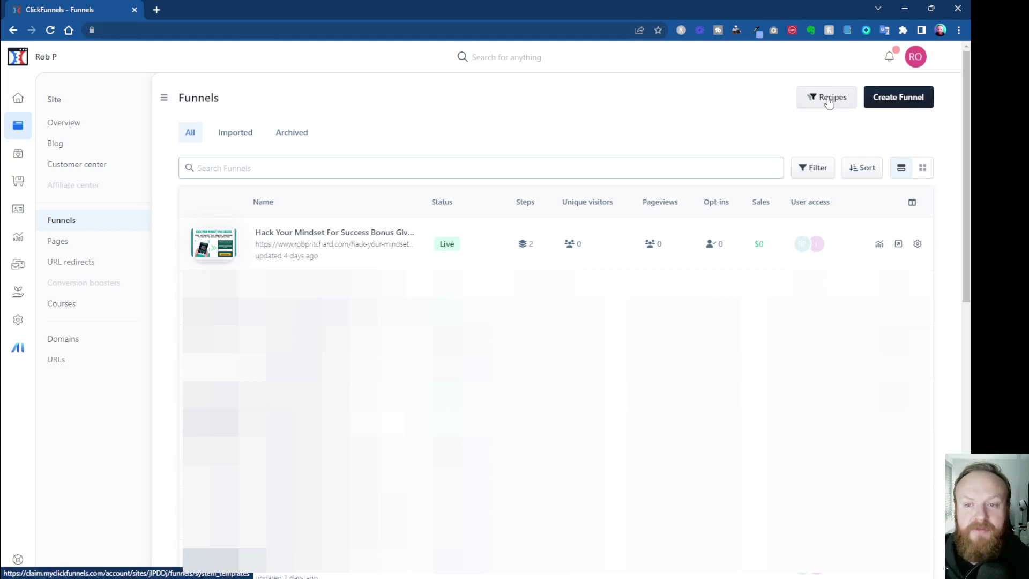
# Step: Open the funnel Recipes and filter them by Generate Leads, then Sell a Product
pyautogui.click(829, 102)
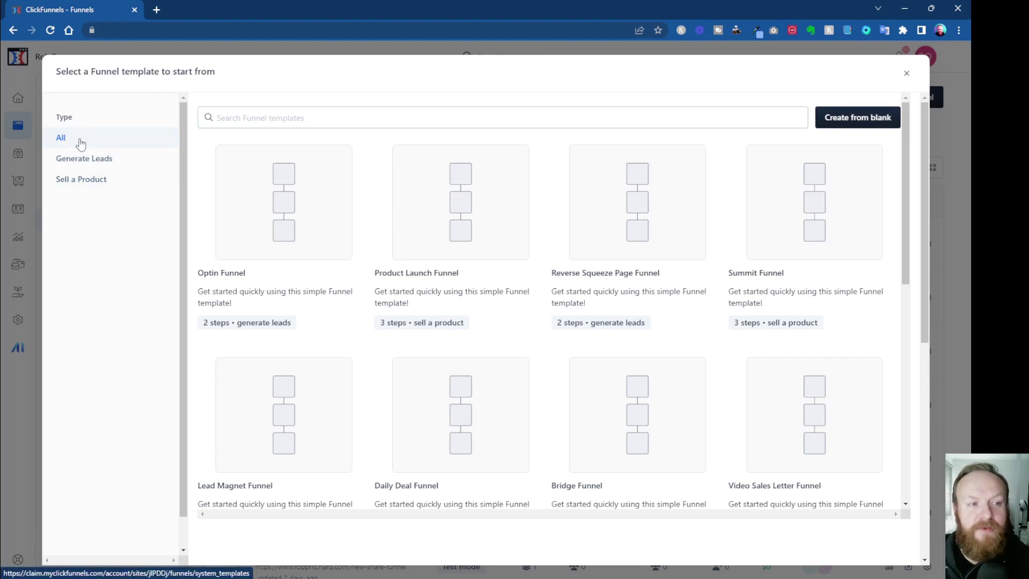
pyautogui.click(80, 166)
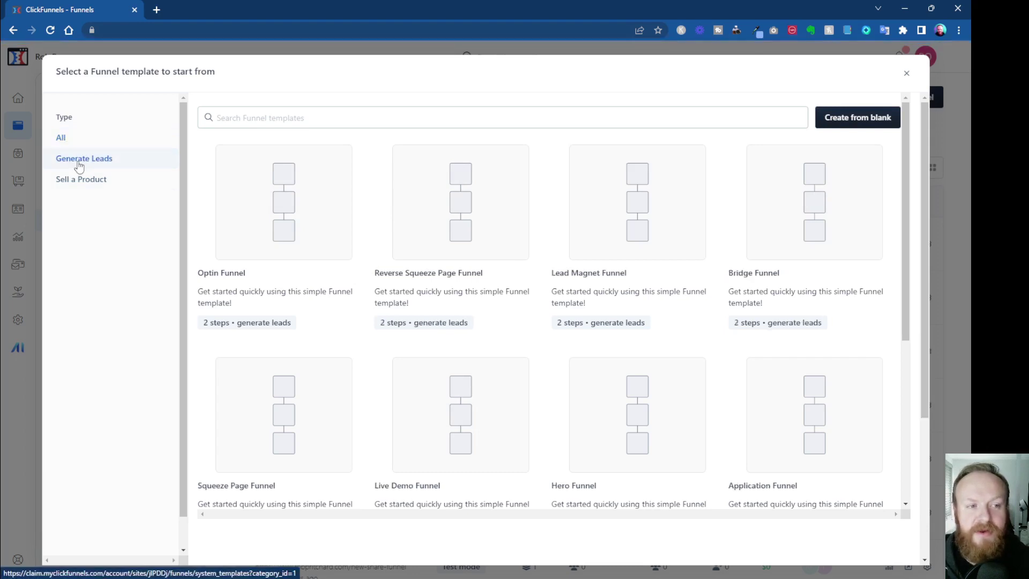
pyautogui.click(85, 182)
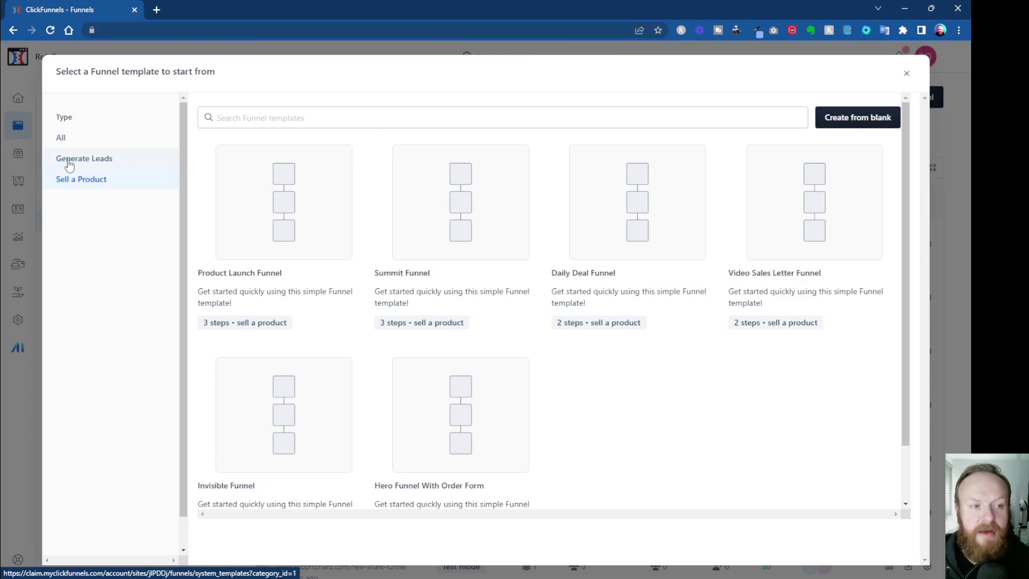
pyautogui.click(74, 164)
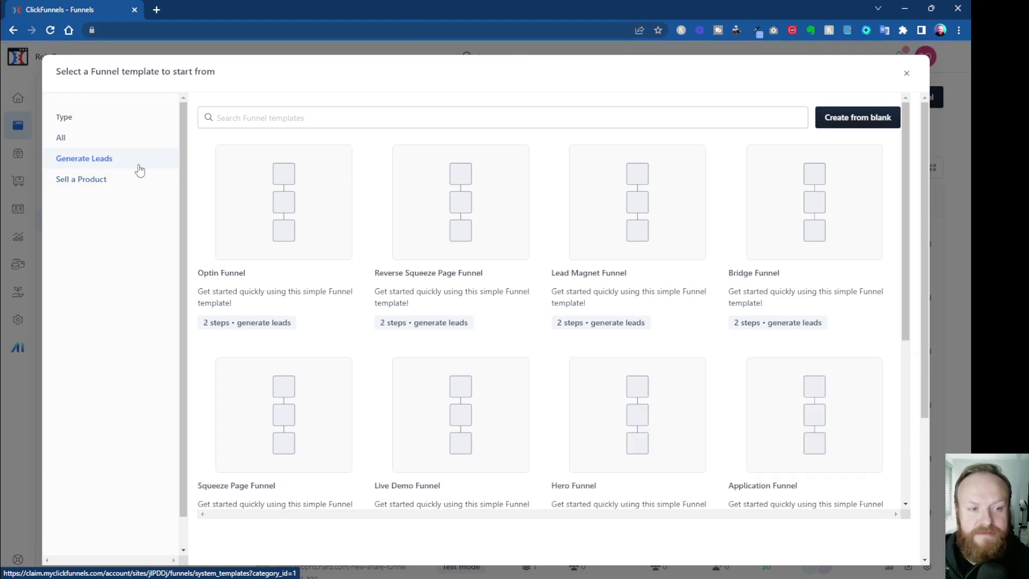
# Step: Scroll the lead-generation templates, check Sell a Product, then return to All templates
pyautogui.moveTo(306, 260)
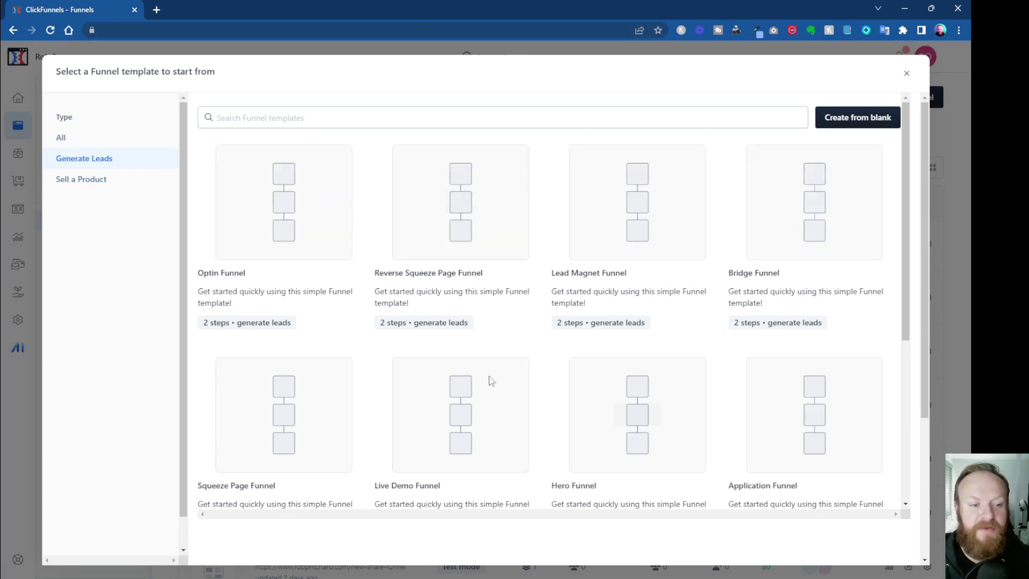
pyautogui.scroll(-2, 686, 424)
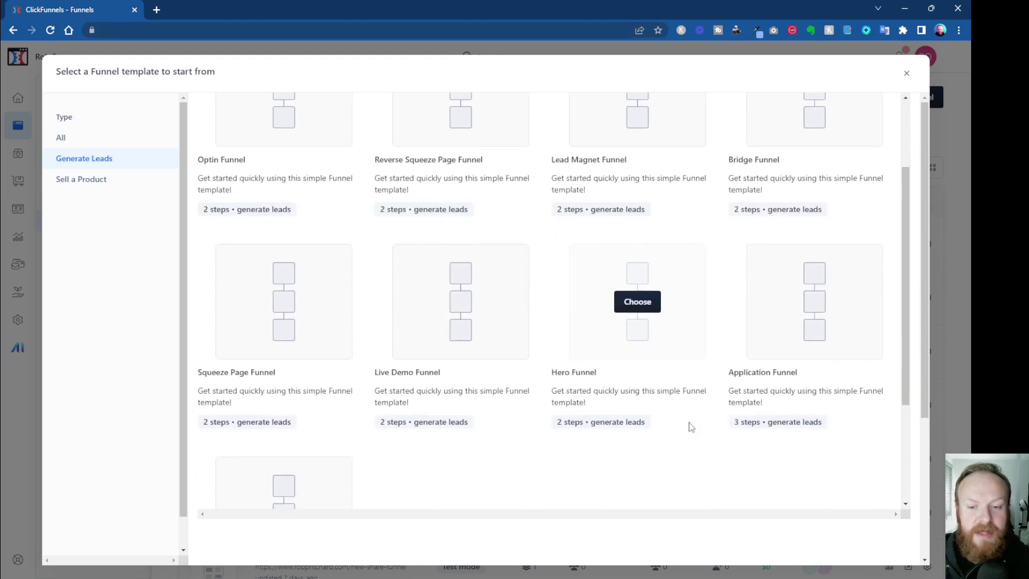
pyautogui.scroll(-3, 691, 427)
pyautogui.scroll(5, 420, 413)
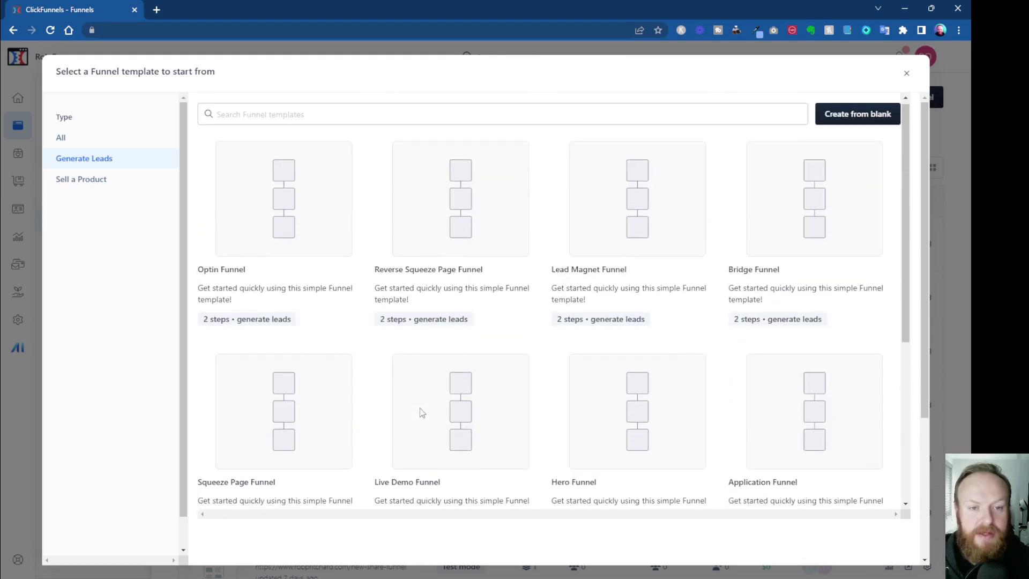
pyautogui.click(77, 184)
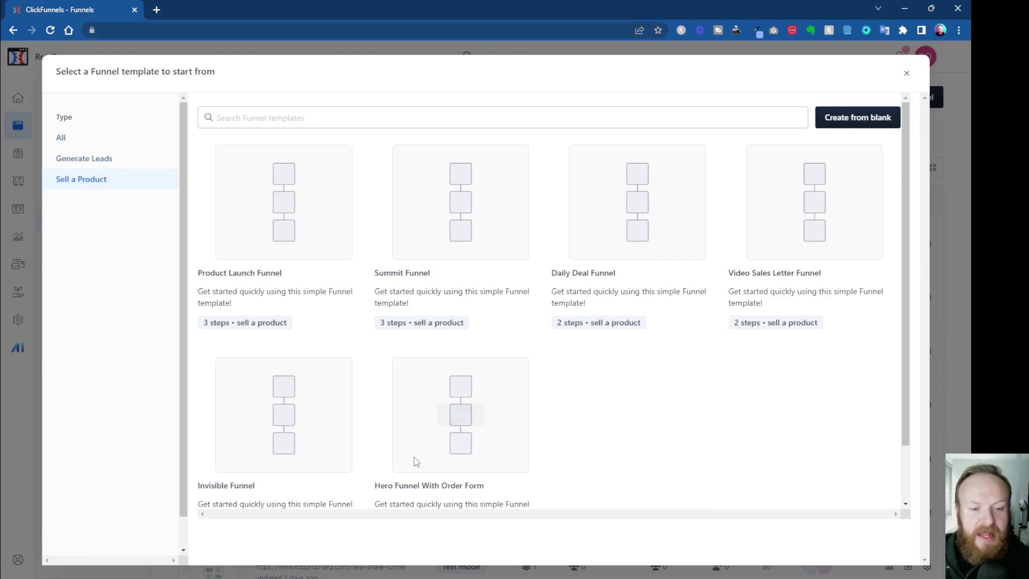
pyautogui.click(62, 140)
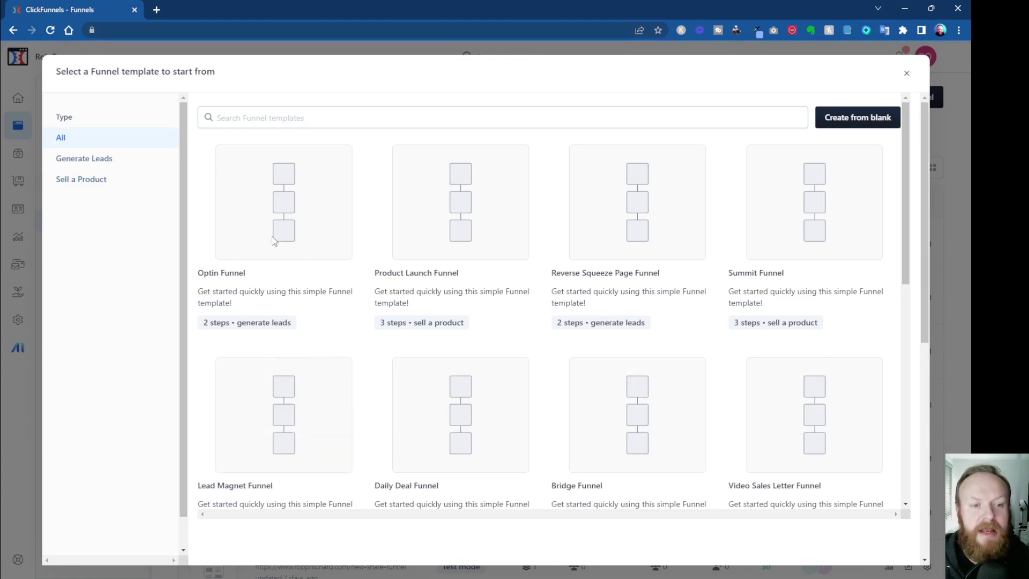
# Step: Create a funnel named 'Optin Funnel test' from the Optin Funnel template
pyautogui.click(277, 210)
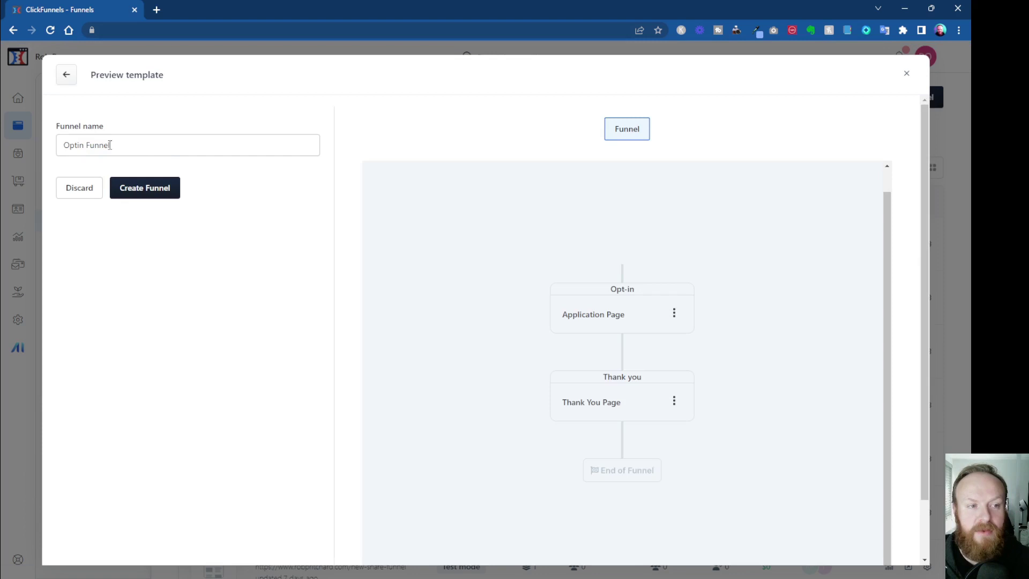
pyautogui.click(124, 144)
pyautogui.write('te')
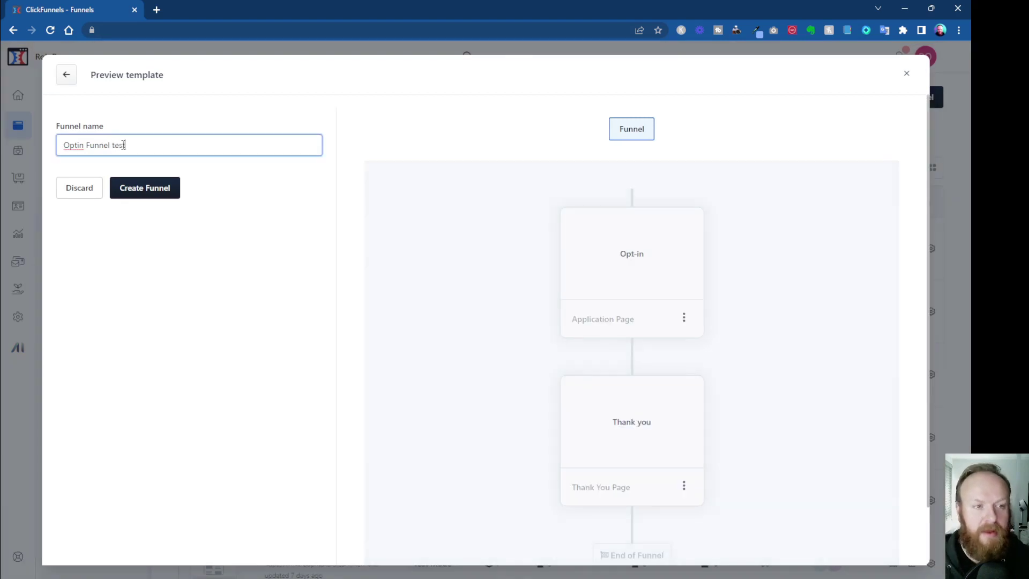
pyautogui.write('st')
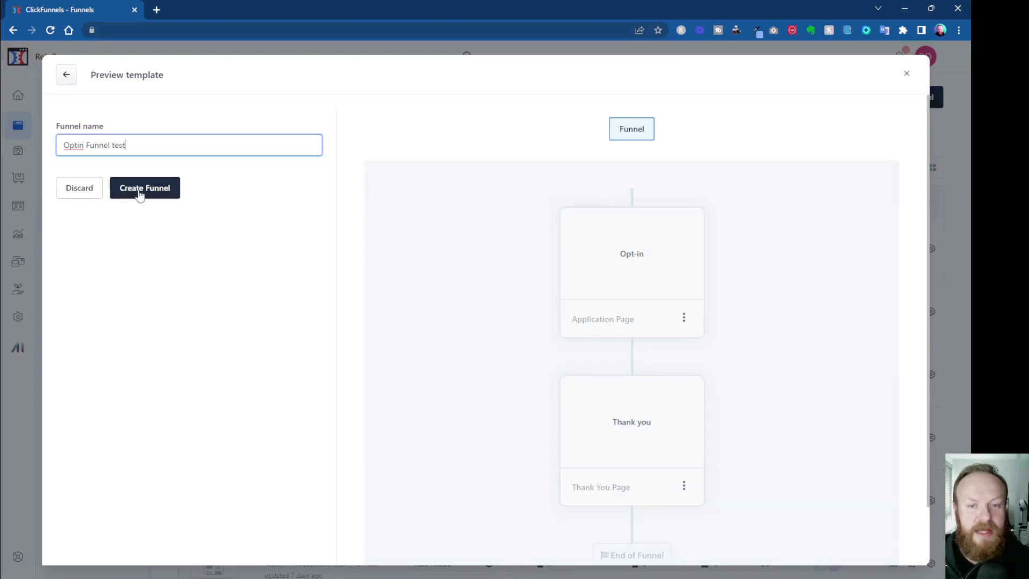
pyautogui.scroll(-1, 619, 293)
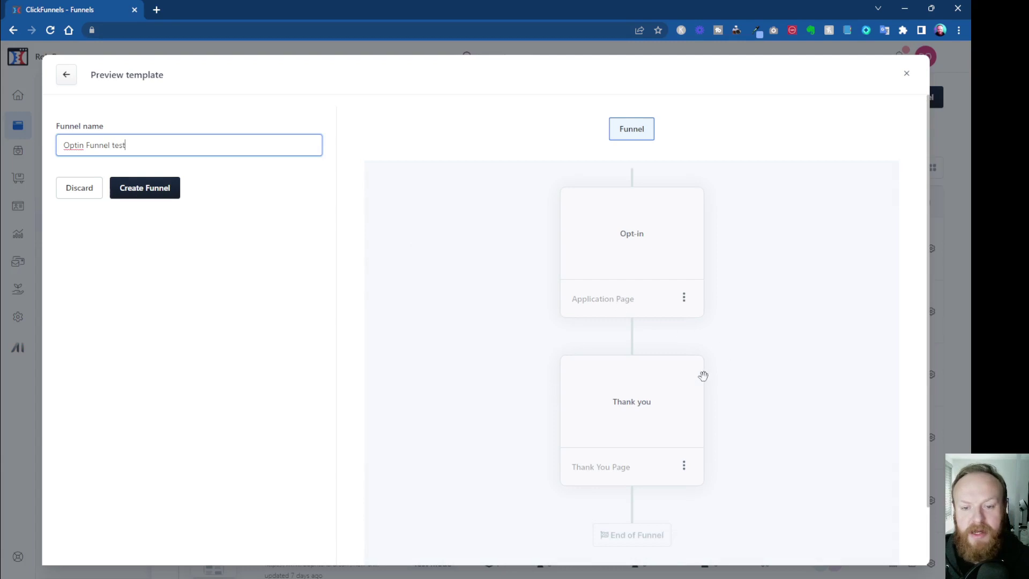
pyautogui.scroll(1, 703, 375)
pyautogui.scroll(-1, 703, 376)
pyautogui.scroll(1, 702, 377)
pyautogui.scroll(-1, 702, 377)
pyautogui.scroll(1, 702, 380)
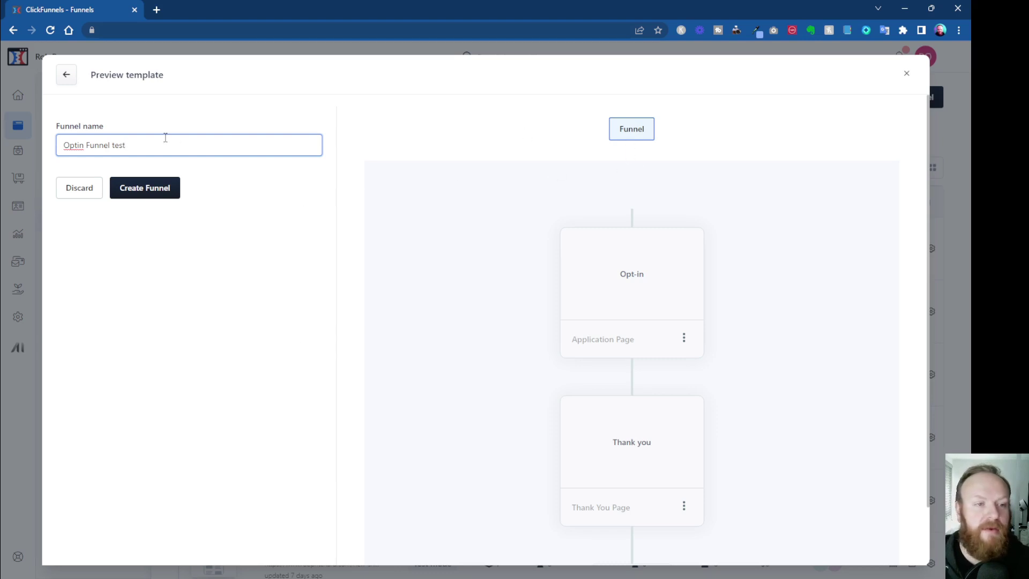
pyautogui.click(158, 197)
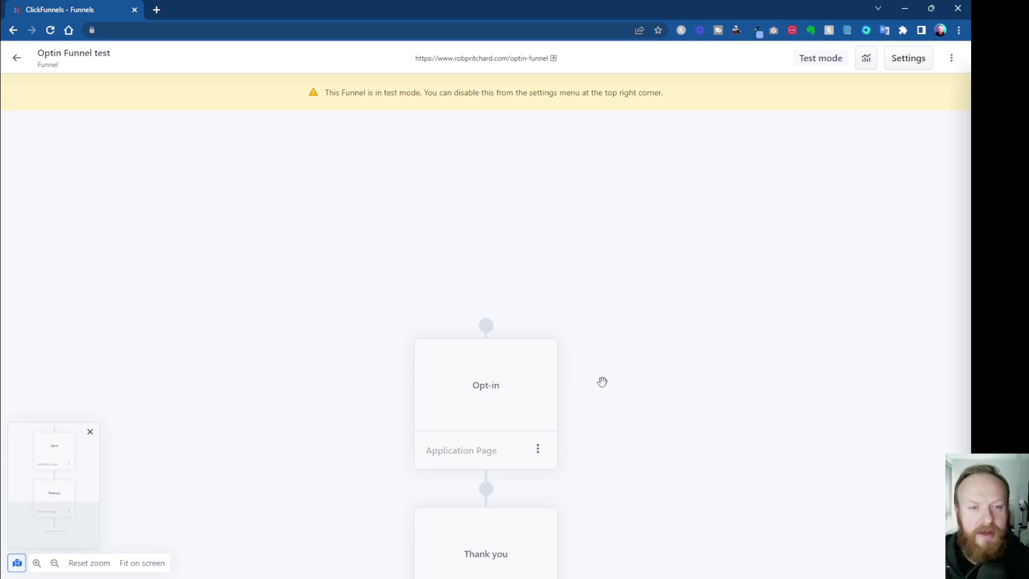
# Step: Open the existing-page chooser for the Optin Funnel test's Opt-in step
pyautogui.scroll(-2, 602, 381)
pyautogui.scroll(-1, 604, 375)
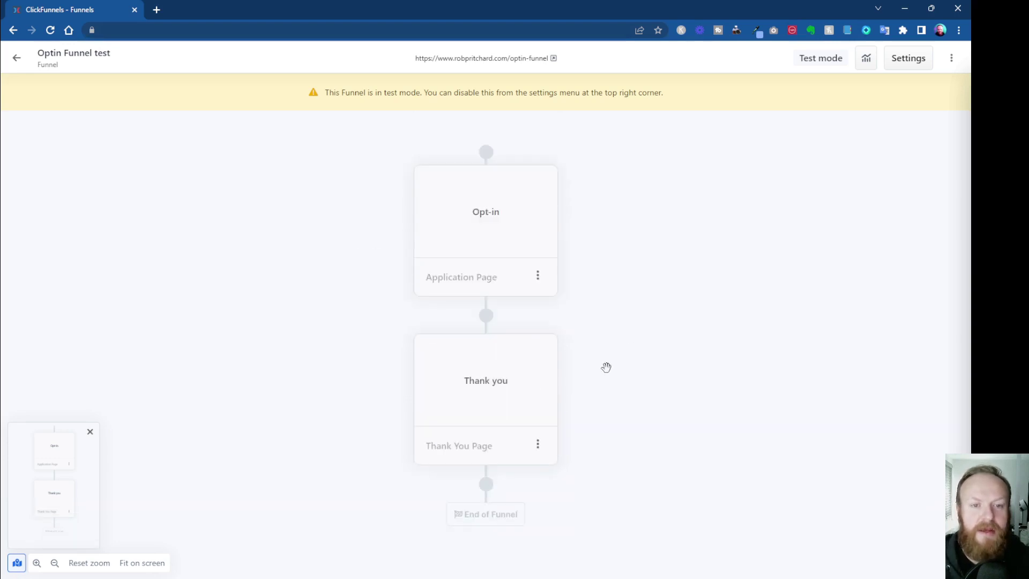
pyautogui.scroll(-1, 605, 366)
pyautogui.scroll(3, 510, 300)
pyautogui.scroll(-2, 558, 315)
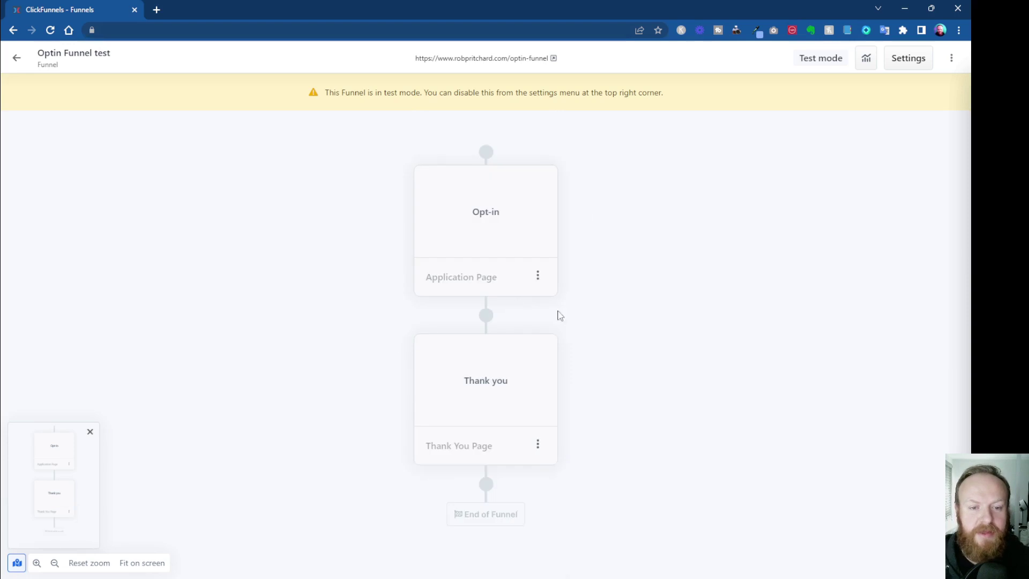
pyautogui.scroll(-2, 551, 298)
pyautogui.scroll(4, 595, 280)
pyautogui.scroll(1, 468, 326)
pyautogui.scroll(-2, 519, 276)
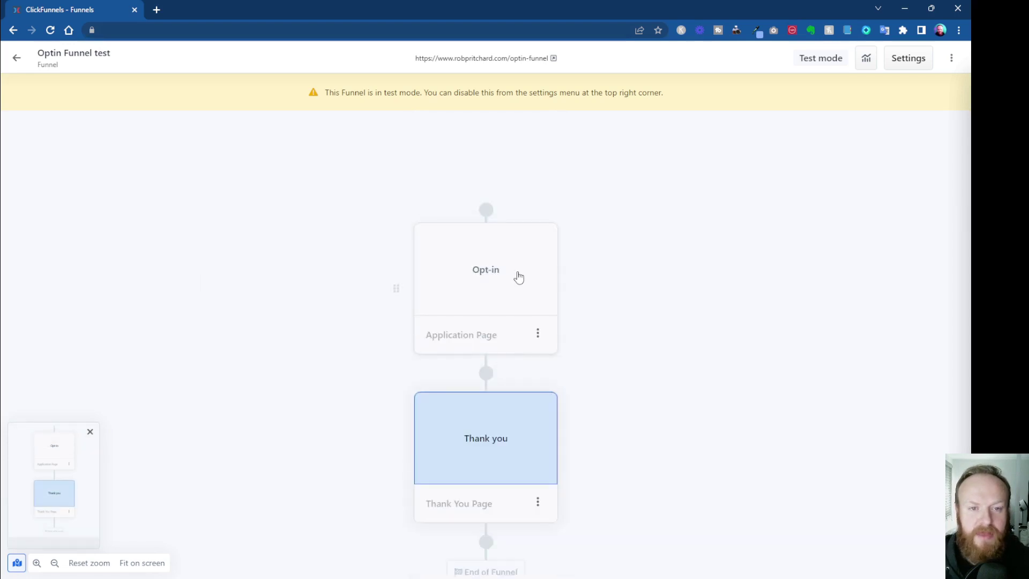
pyautogui.click(484, 274)
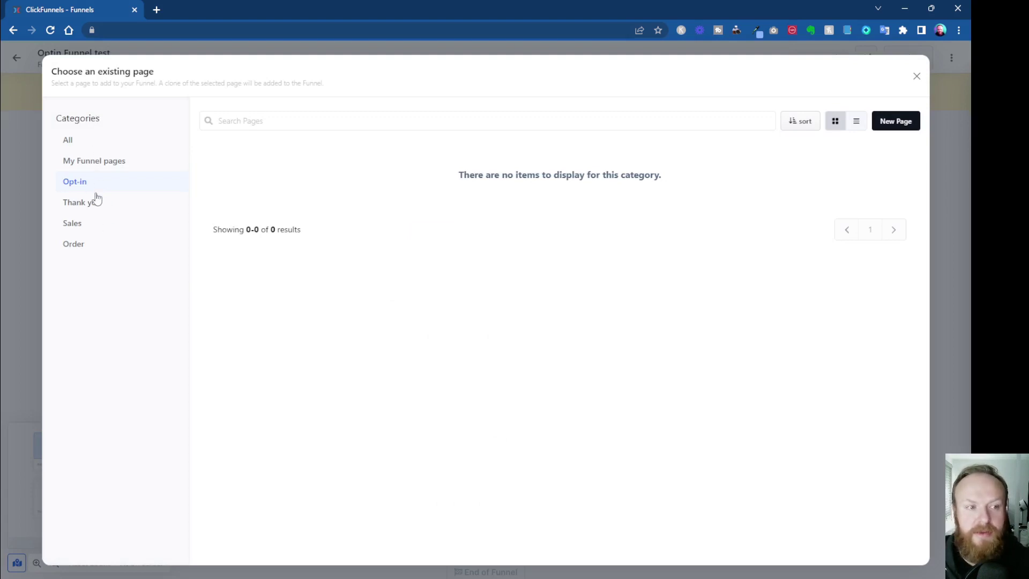
# Step: Choose the Opt-in 4 design from the Opt-in category for the step
pyautogui.click(75, 181)
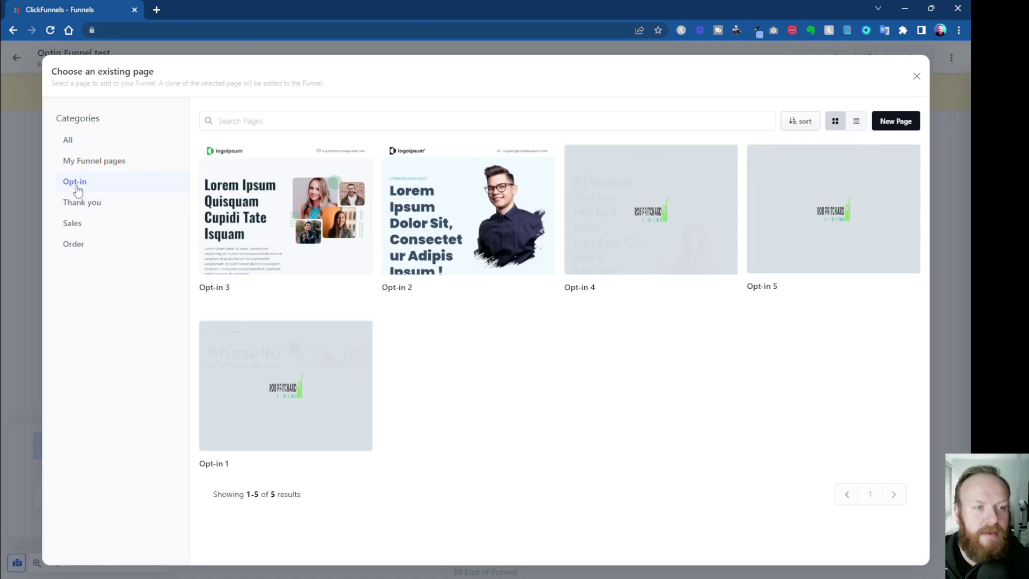
pyautogui.moveTo(342, 262)
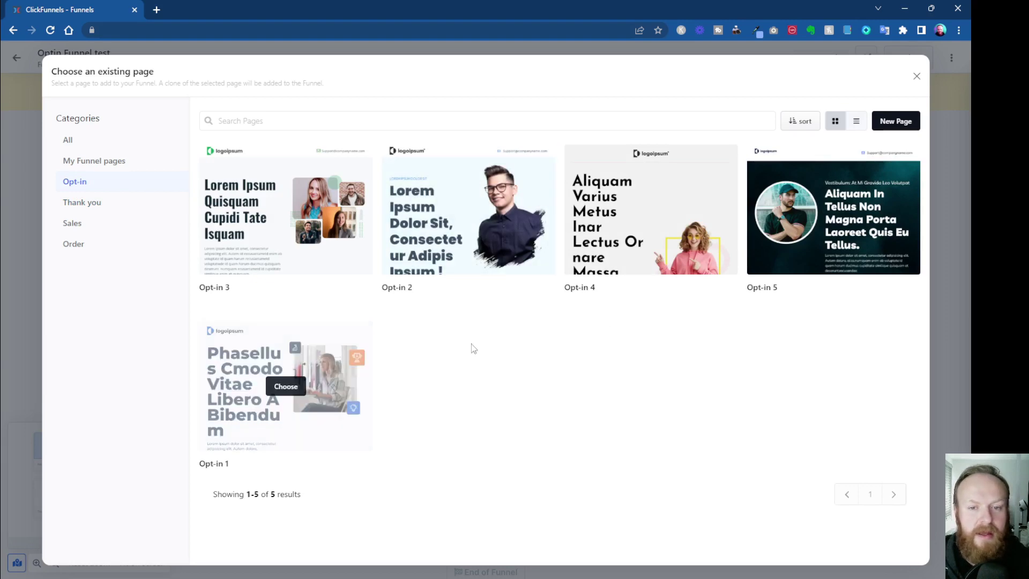
pyautogui.moveTo(605, 220)
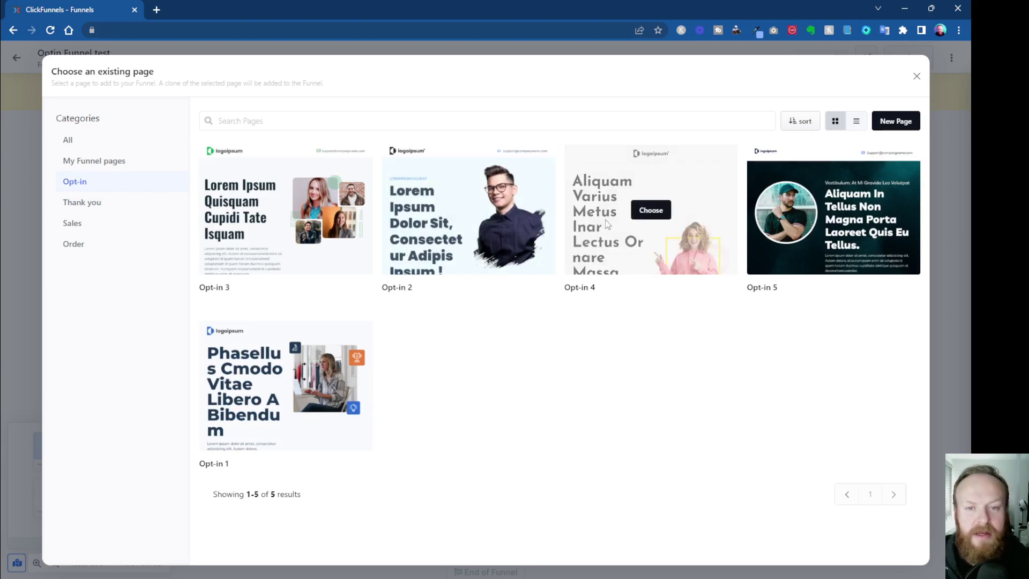
pyautogui.click(651, 212)
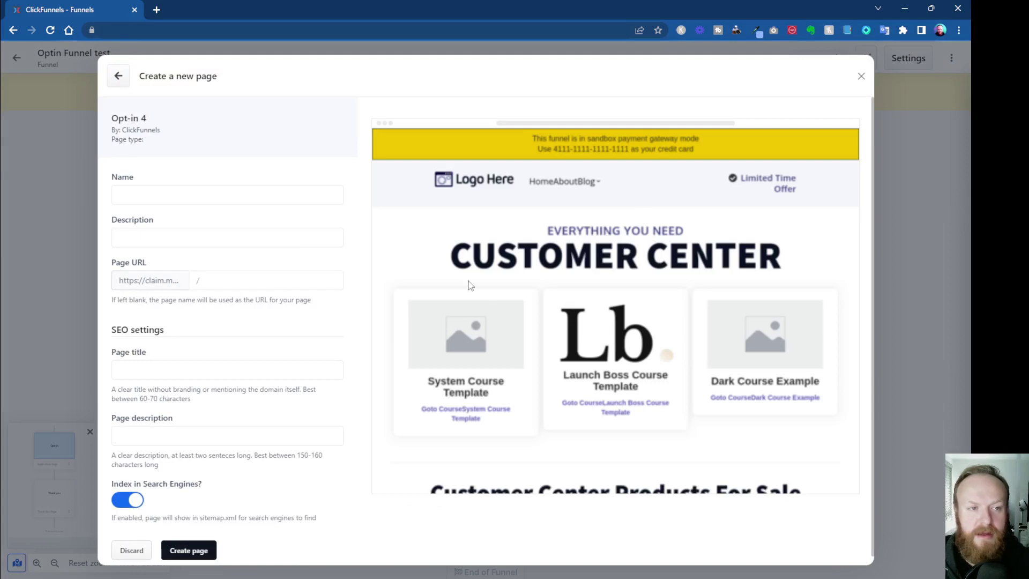
# Step: Create the 'Optin Test' page (description 'Optin Test Page', /optin-test) with search indexing off
pyautogui.scroll(-1, 509, 289)
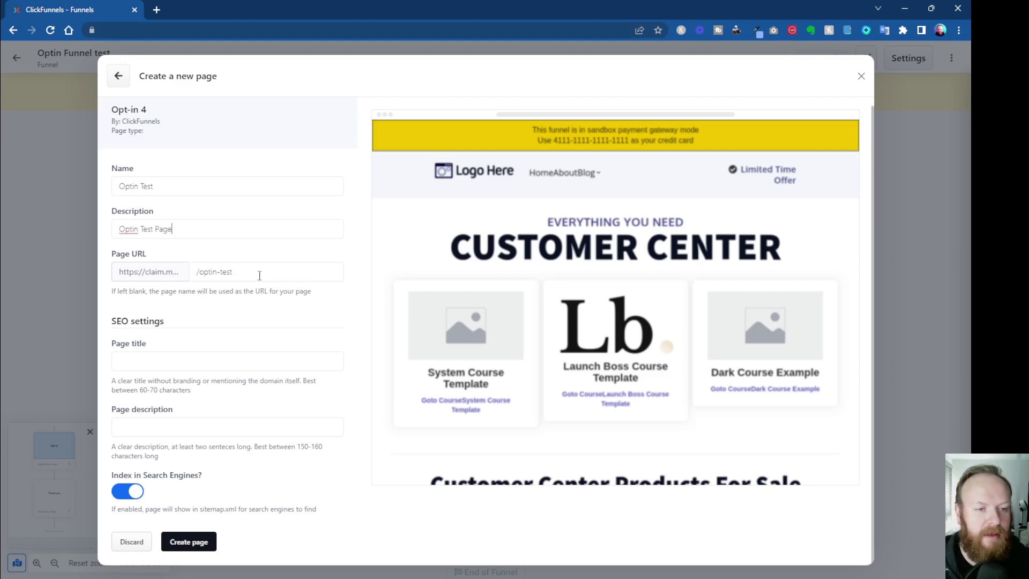
pyautogui.click(135, 496)
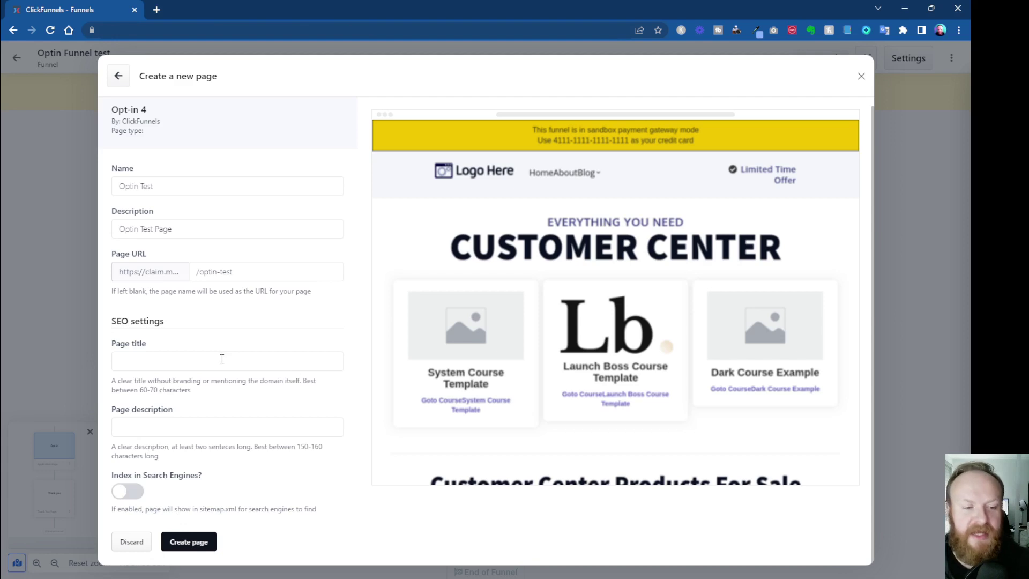
pyautogui.click(201, 543)
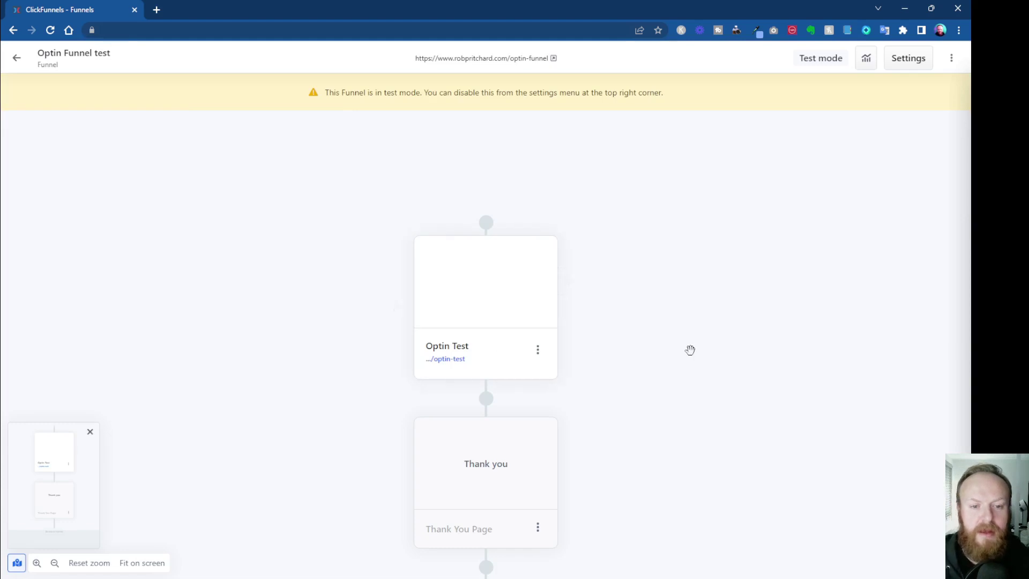
# Step: Open the Thank you step's page chooser and compare the Opt-in and Thank you templates
pyautogui.moveTo(535, 291)
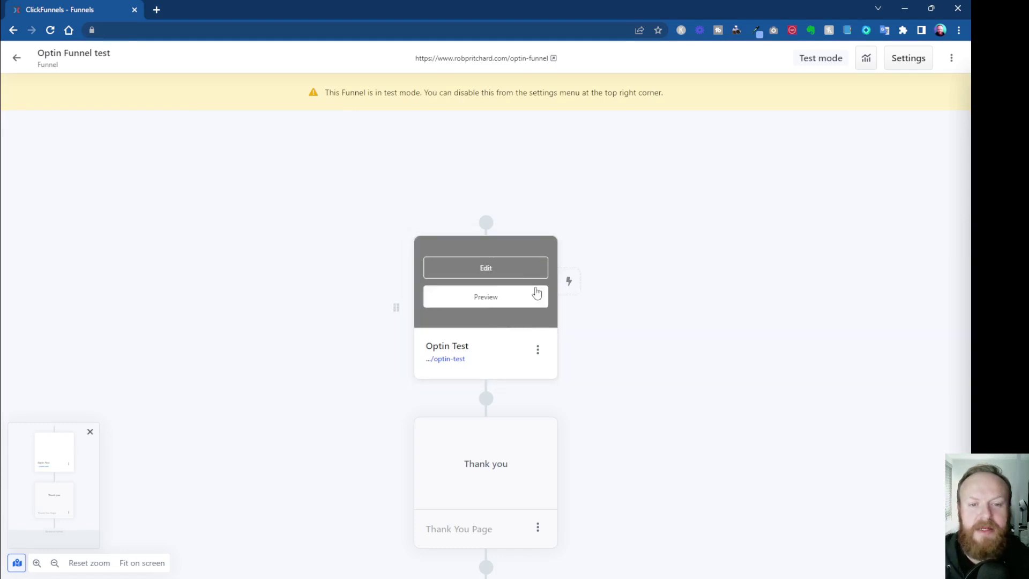
pyautogui.scroll(-2, 582, 327)
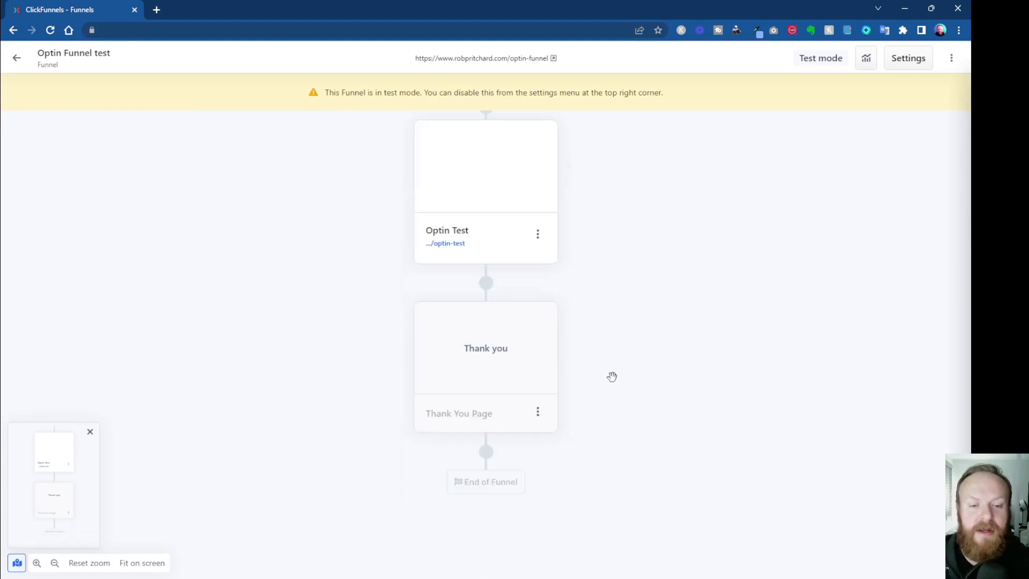
pyautogui.click(487, 353)
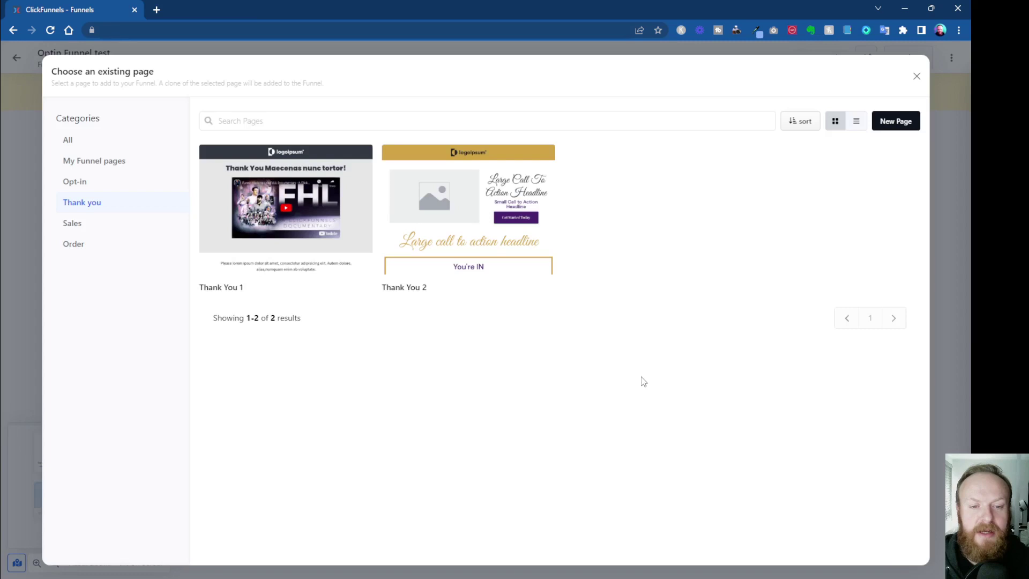
pyautogui.click(79, 184)
pyautogui.click(86, 202)
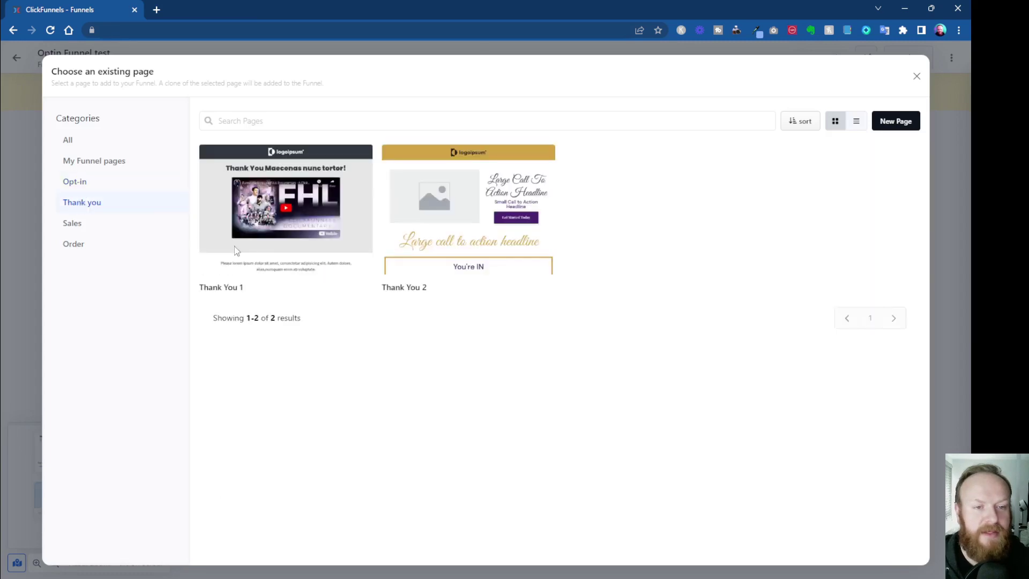
pyautogui.click(80, 182)
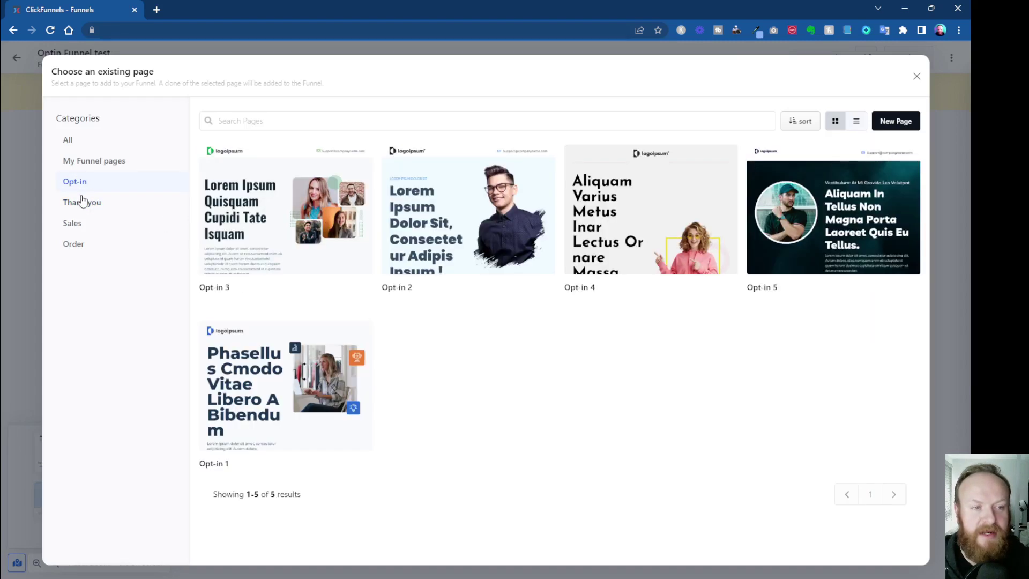
pyautogui.click(83, 202)
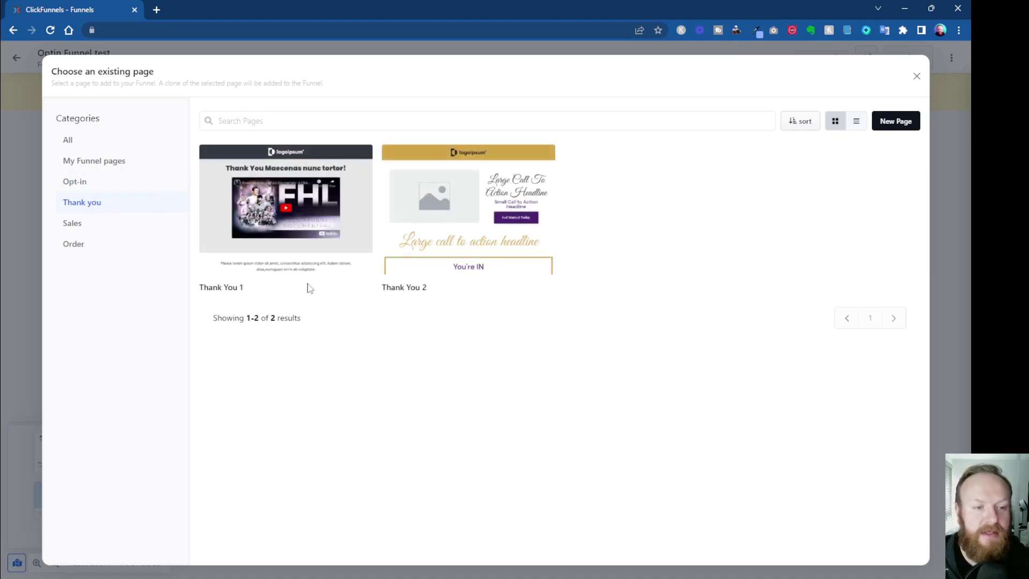
# Step: Create the 'Thank You Test' page from Thank You 2, reusing the name as description, indexing off
pyautogui.moveTo(468, 212)
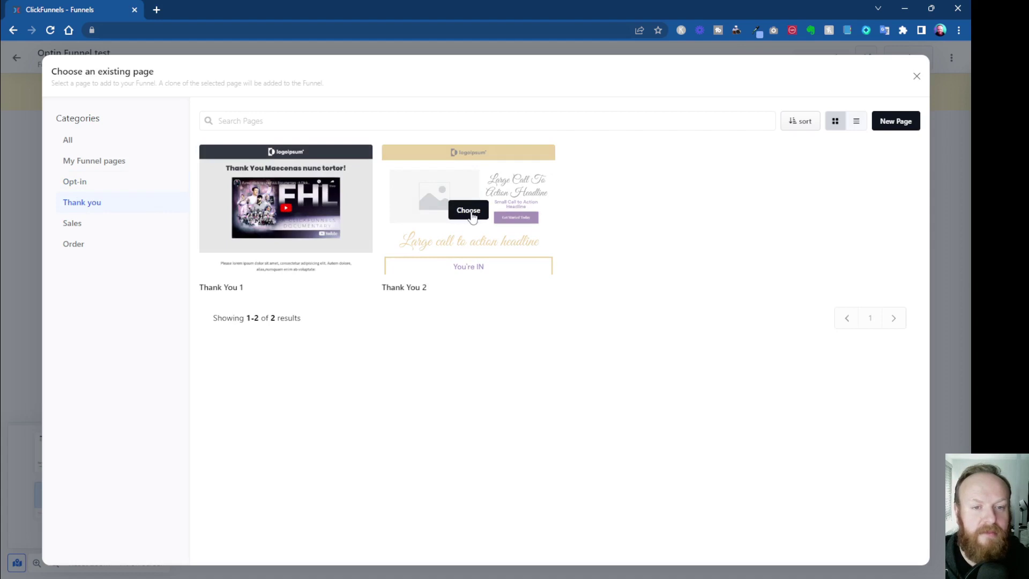
pyautogui.click(469, 212)
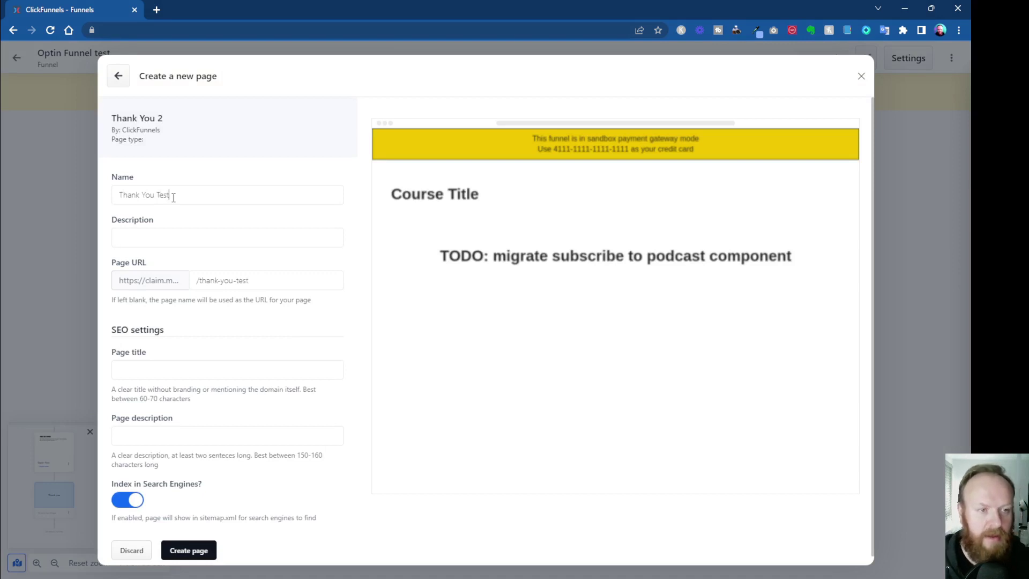
pyautogui.hotkey('ctrl', 'a')
pyautogui.hotkey('ctrl', 'c')
pyautogui.press('Tab')
pyautogui.hotkey('ctrl', 'v')
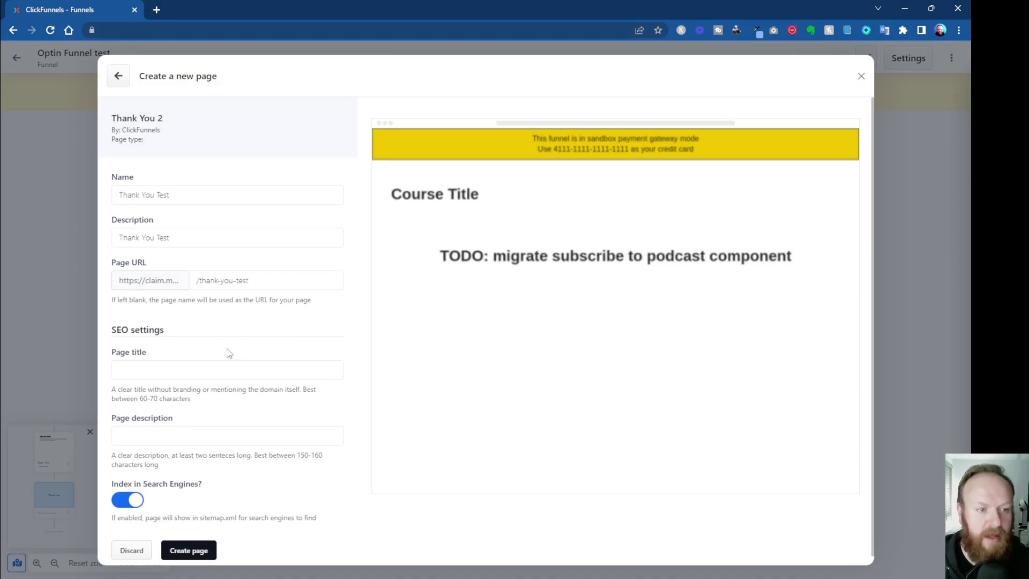
pyautogui.click(133, 501)
pyautogui.click(203, 551)
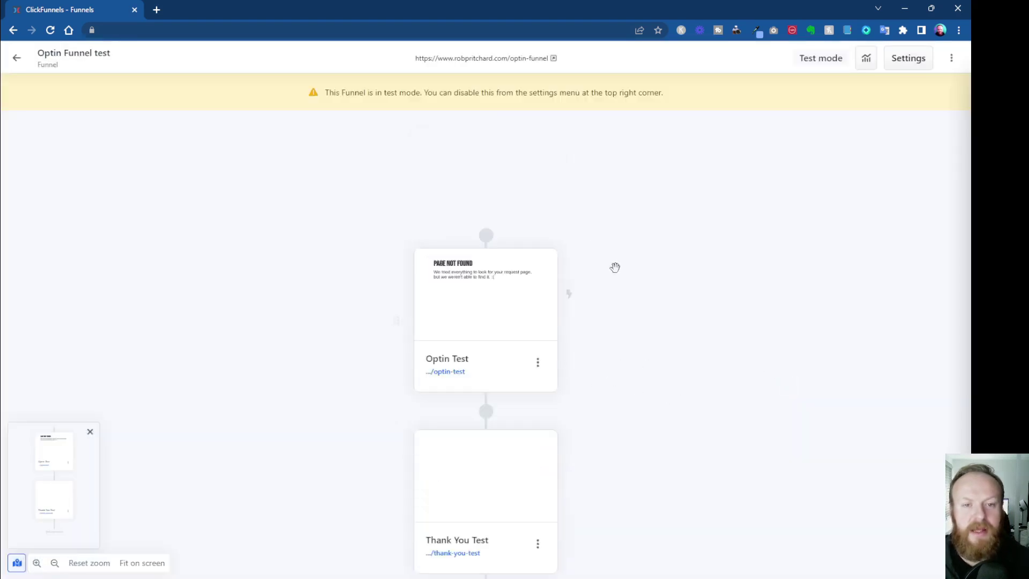
pyautogui.scroll(-2, 590, 380)
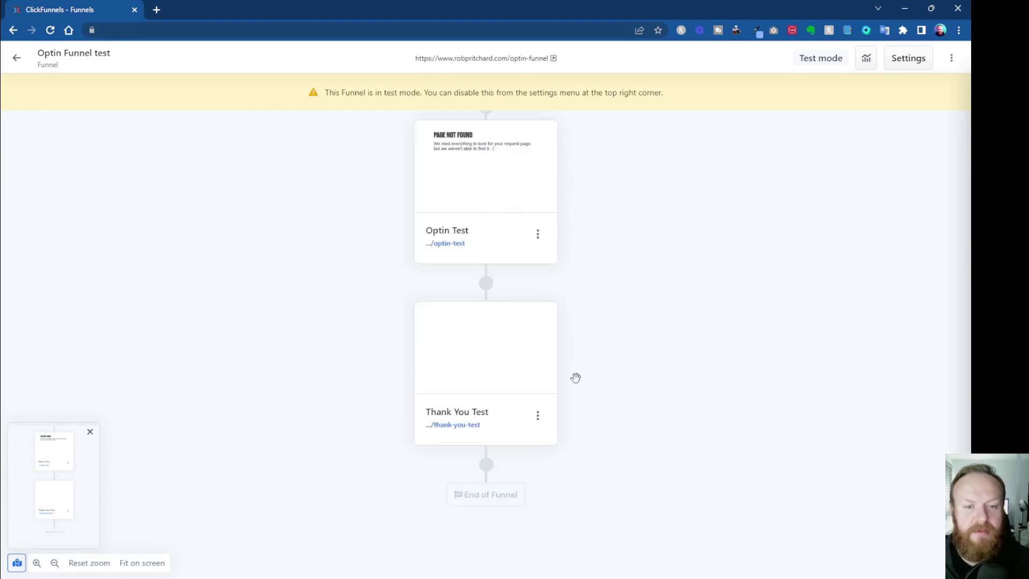
pyautogui.scroll(1, 573, 376)
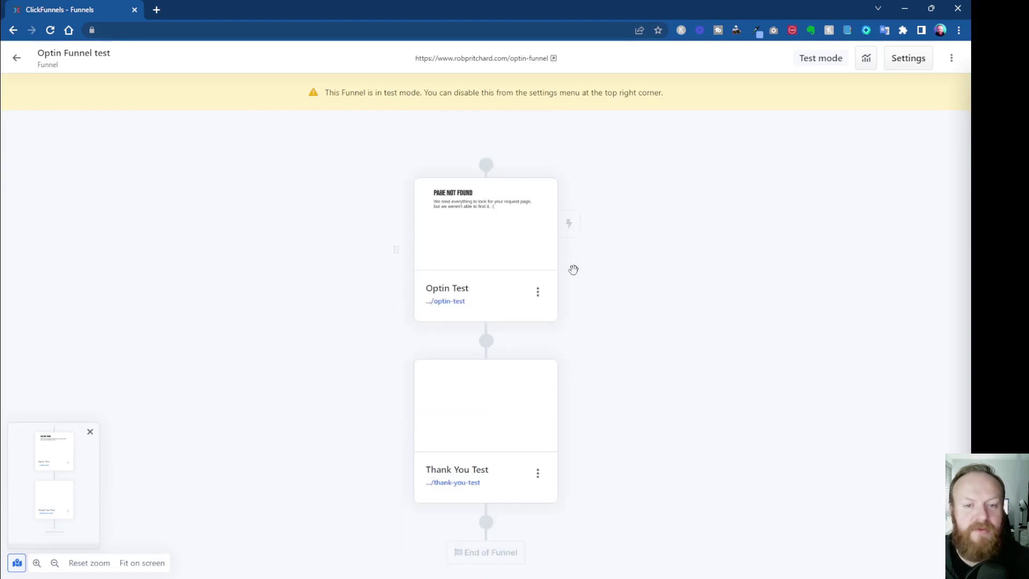
pyautogui.click(571, 225)
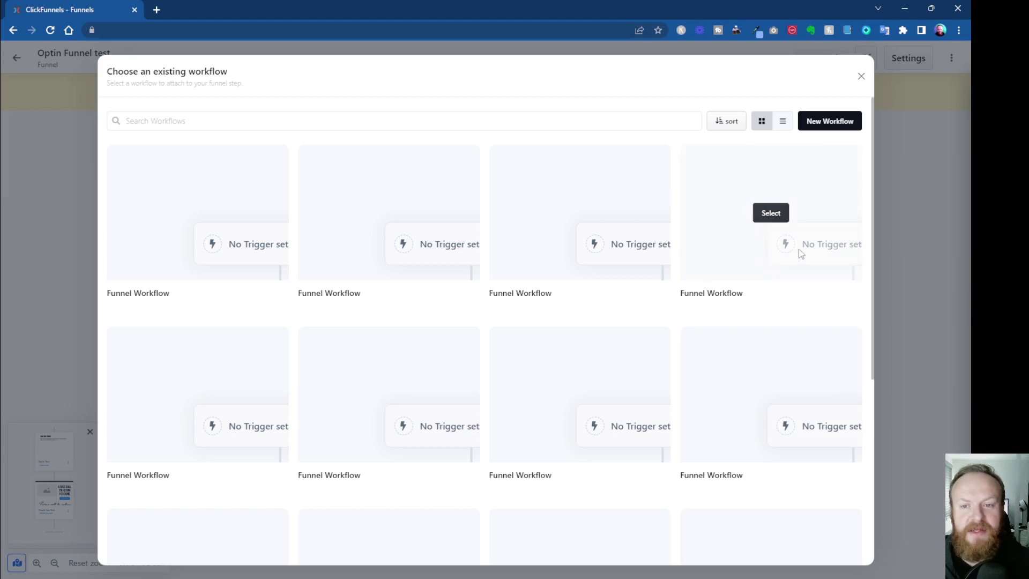
pyautogui.click(861, 76)
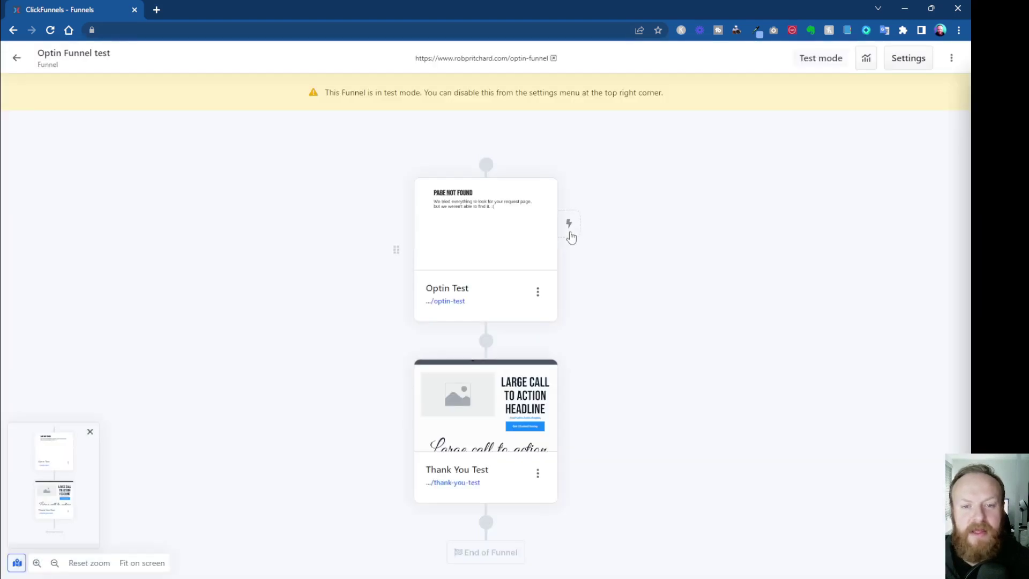
pyautogui.click(570, 224)
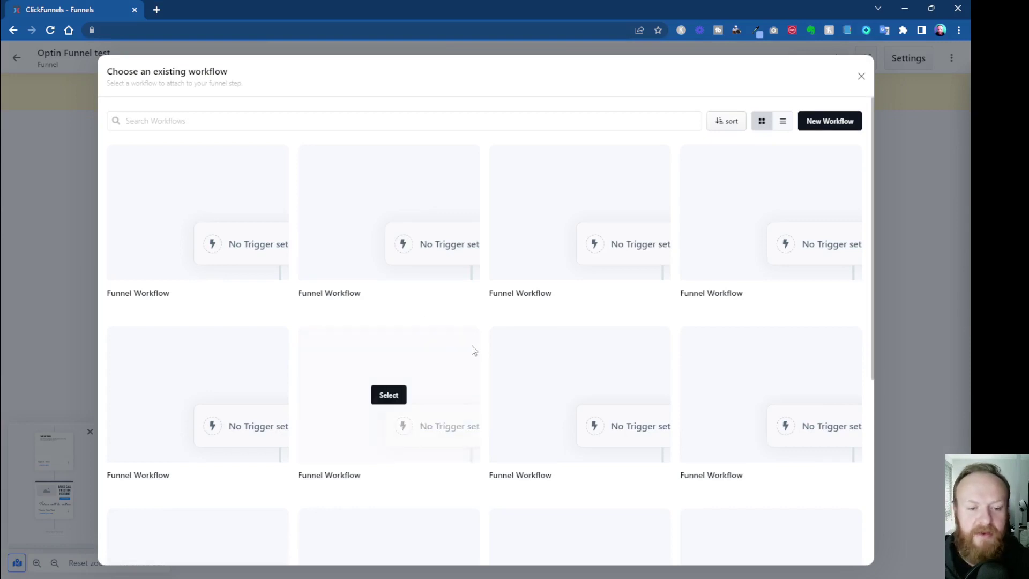
pyautogui.scroll(-3, 472, 349)
pyautogui.scroll(-2, 510, 399)
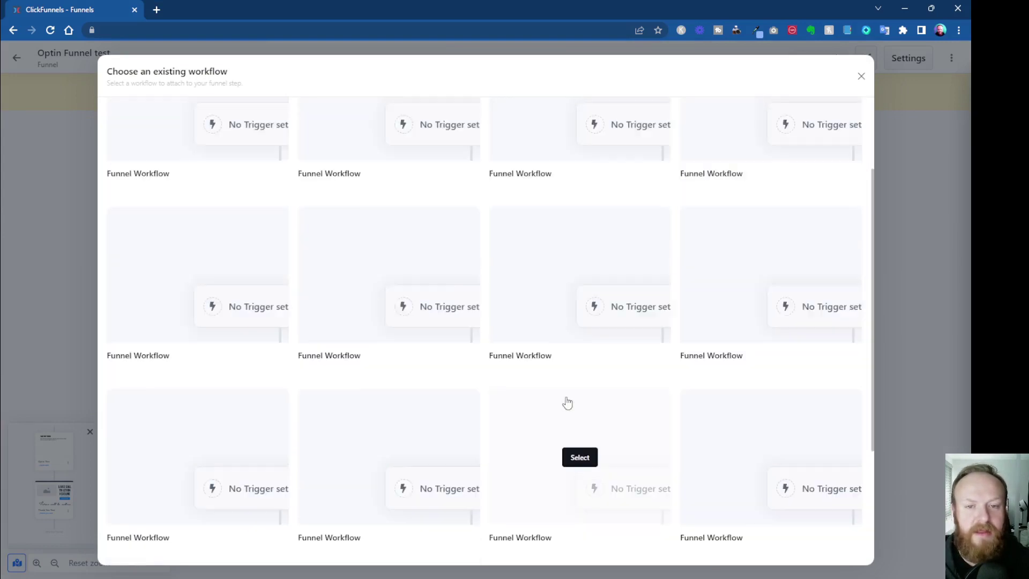
pyautogui.scroll(5, 568, 403)
pyautogui.click(861, 76)
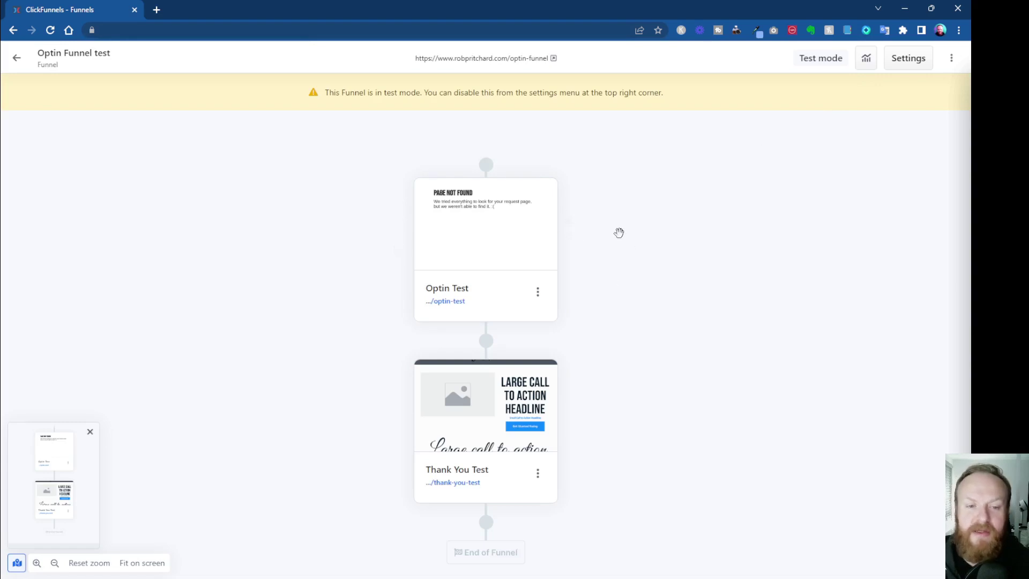
pyautogui.click(537, 295)
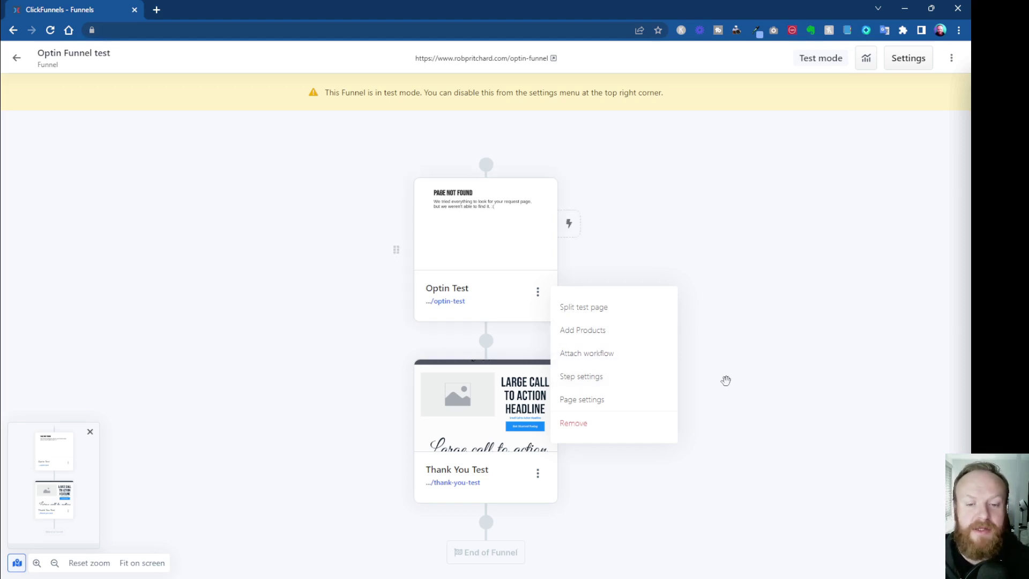
pyautogui.click(634, 244)
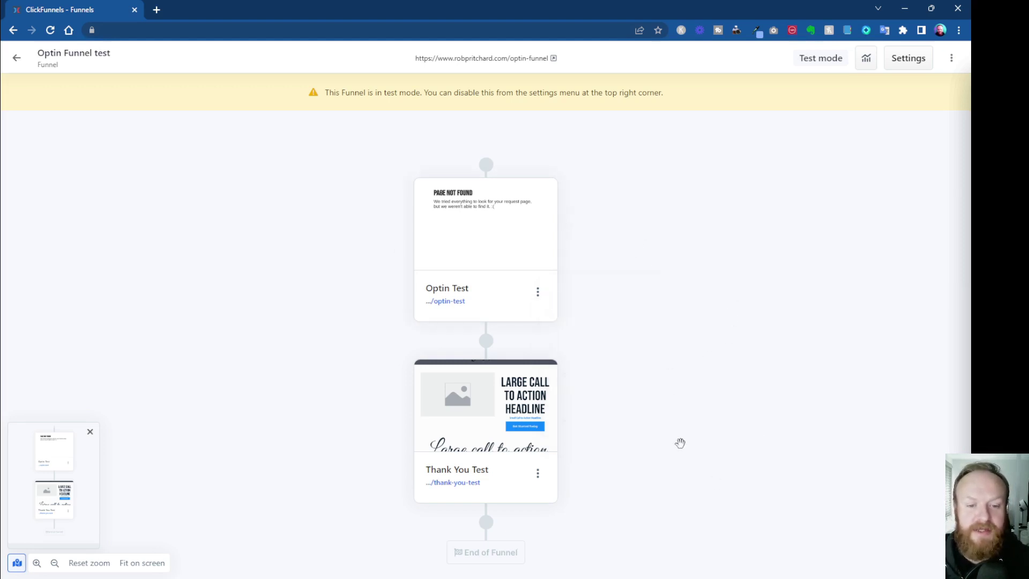
pyautogui.moveTo(525, 273)
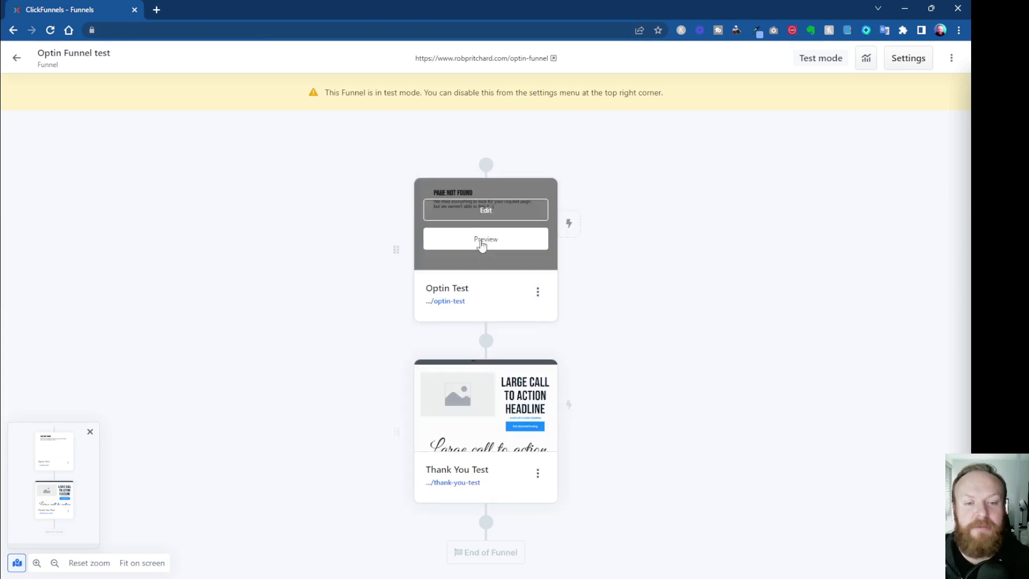
pyautogui.click(481, 209)
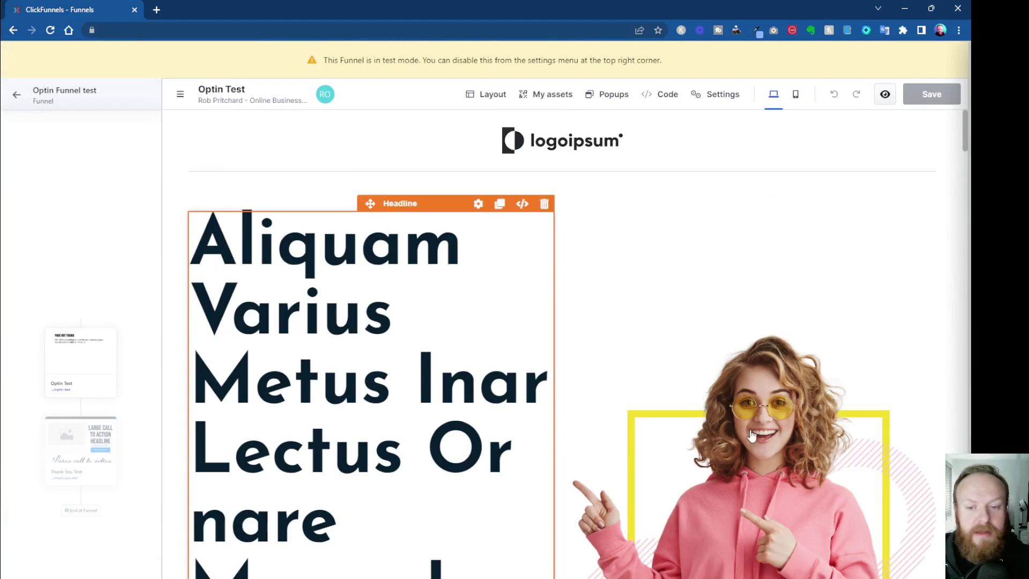
pyautogui.scroll(-1, 489, 257)
pyautogui.scroll(1, 473, 254)
pyautogui.click(478, 203)
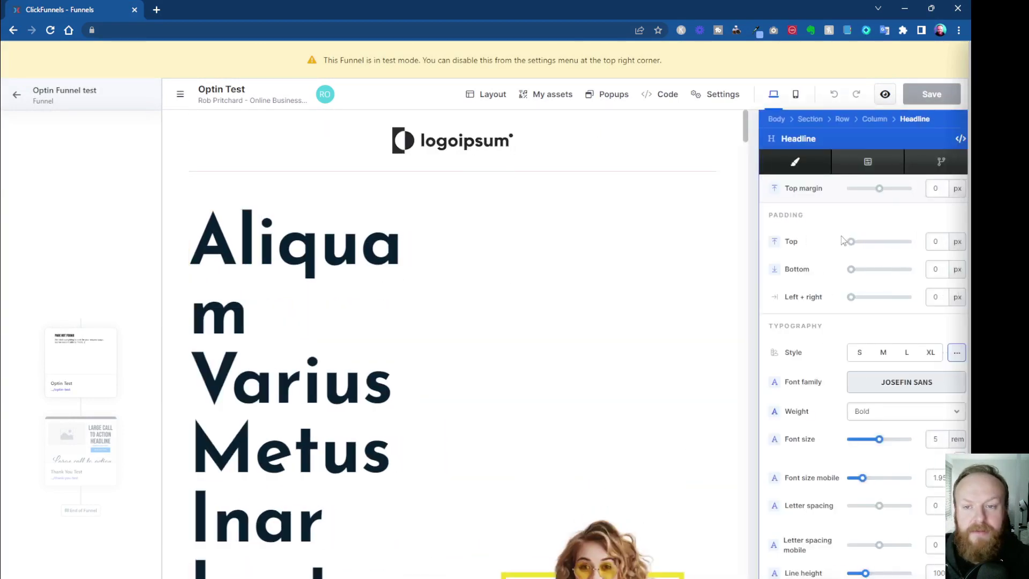
pyautogui.scroll(-4, 607, 403)
pyautogui.click(607, 403)
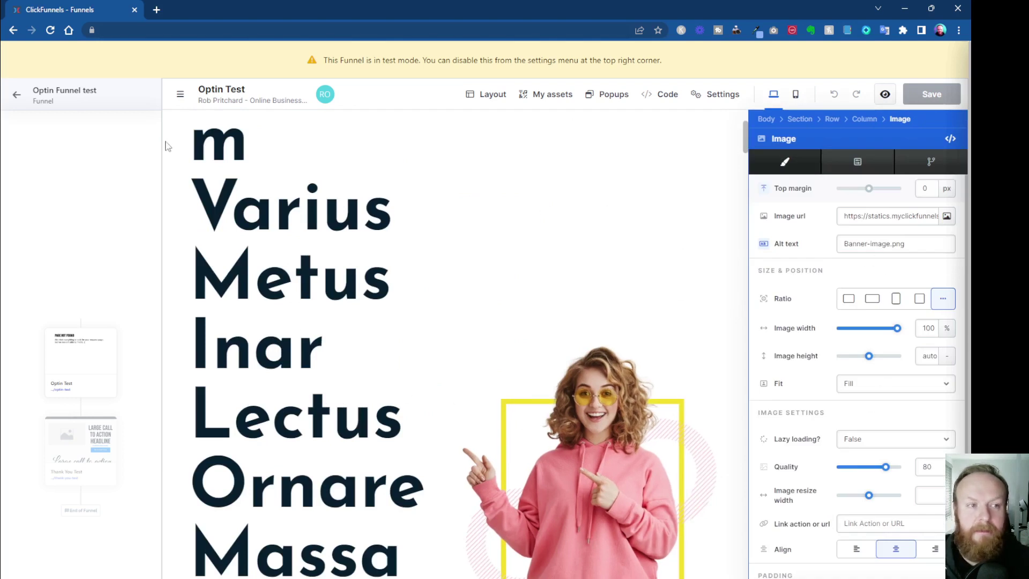
pyautogui.click(18, 95)
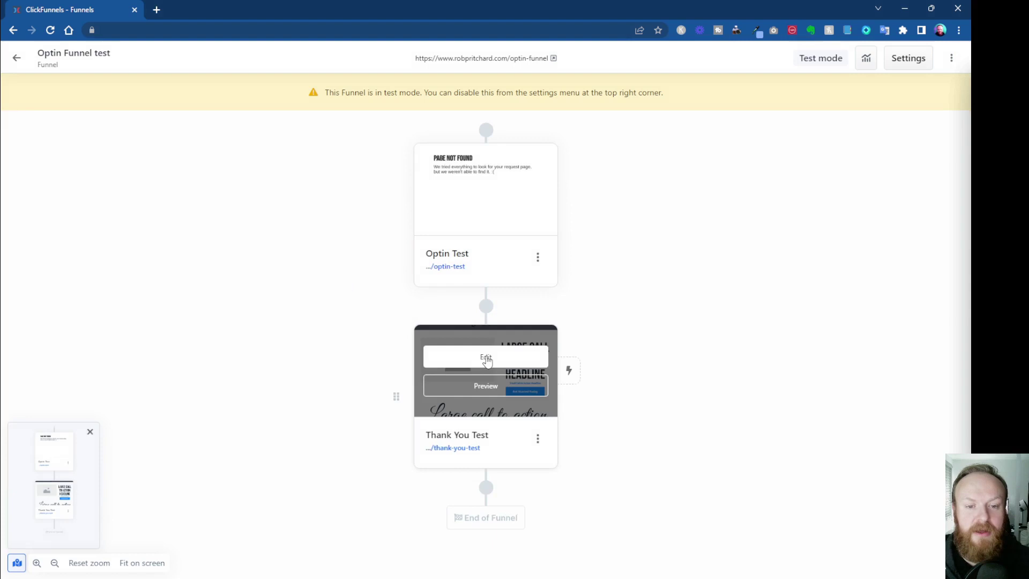
pyautogui.click(534, 366)
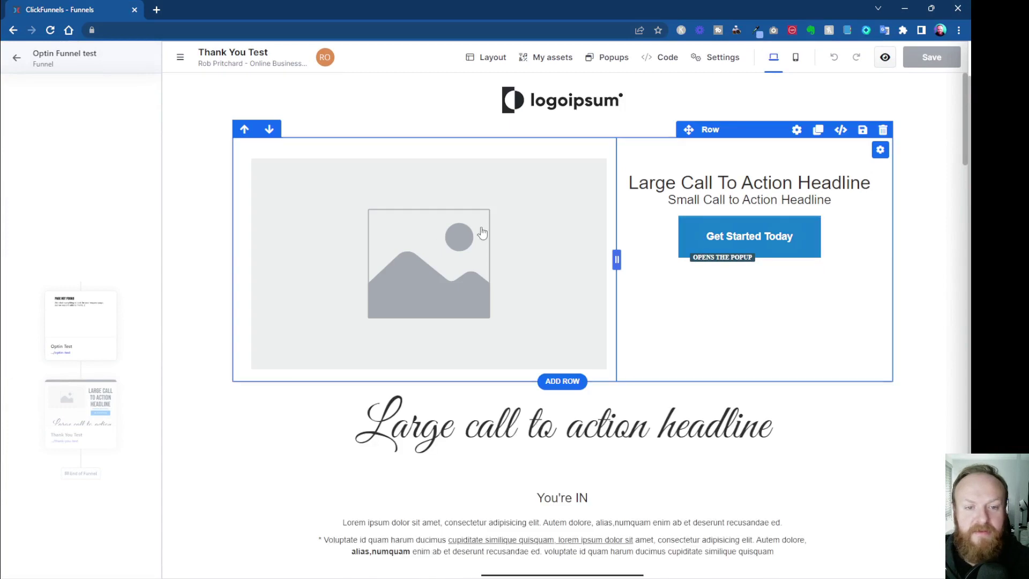
pyautogui.scroll(-9, 513, 324)
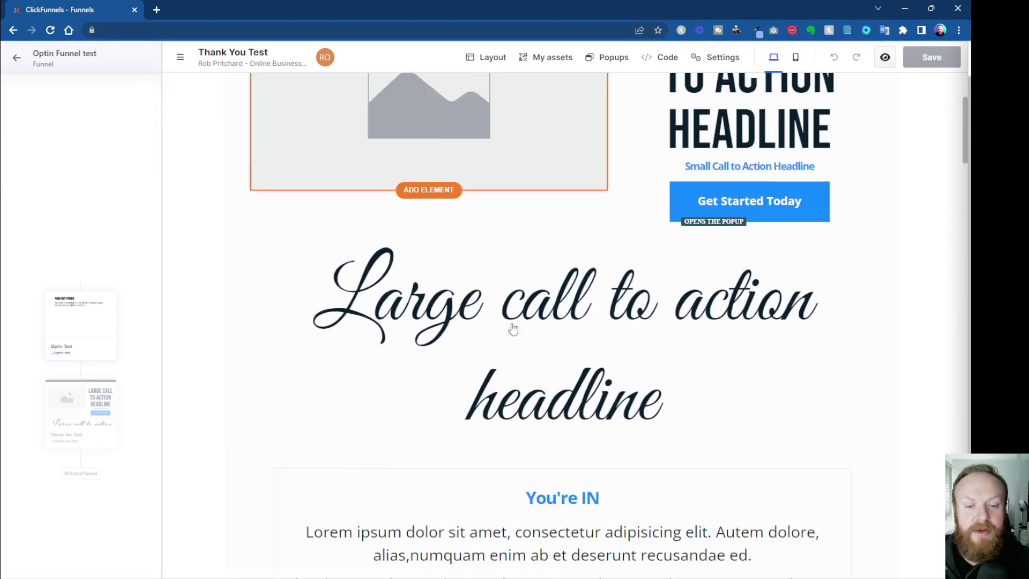
pyautogui.scroll(-6, 519, 332)
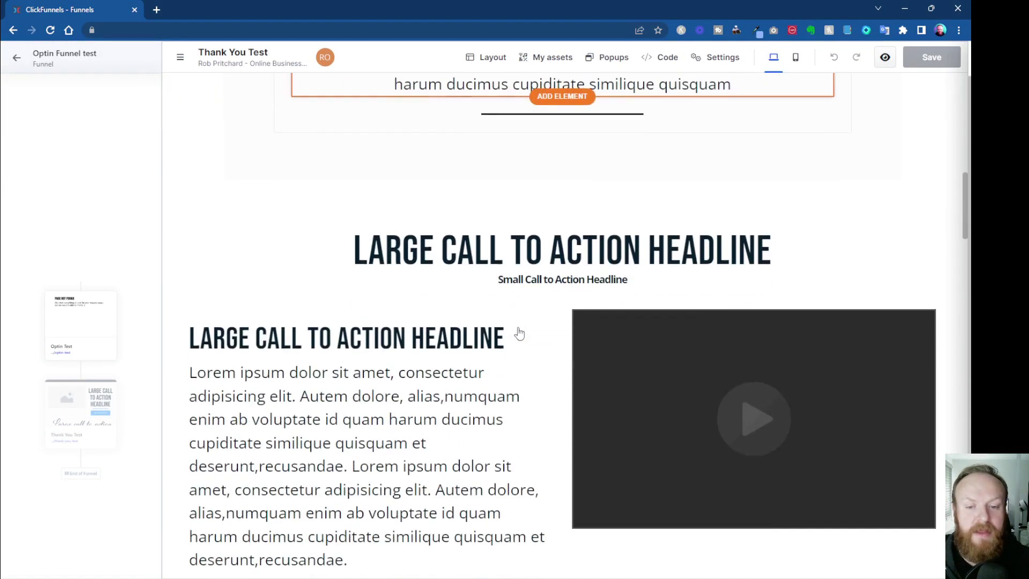
pyautogui.scroll(15, 424, 387)
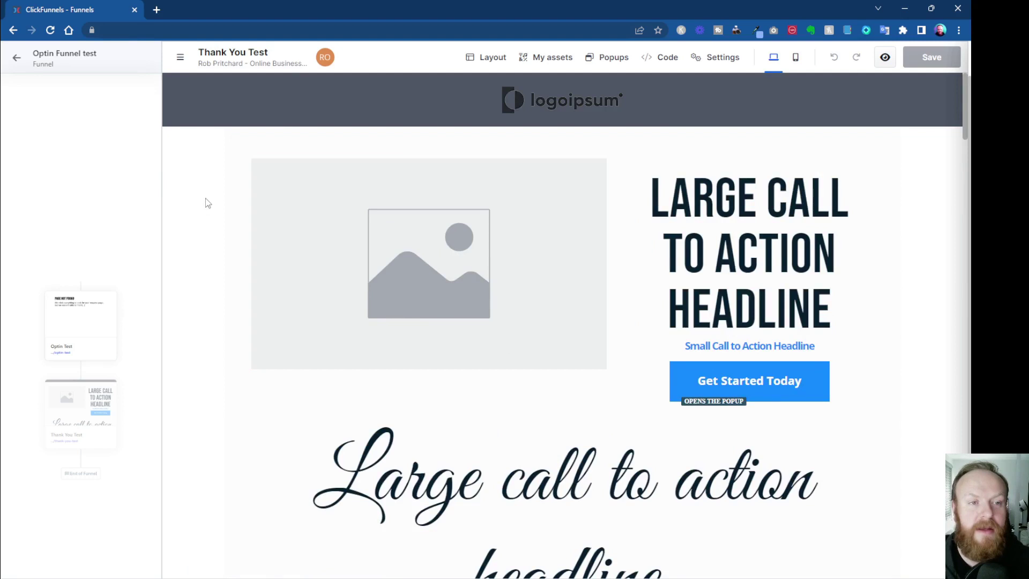
pyautogui.click(16, 58)
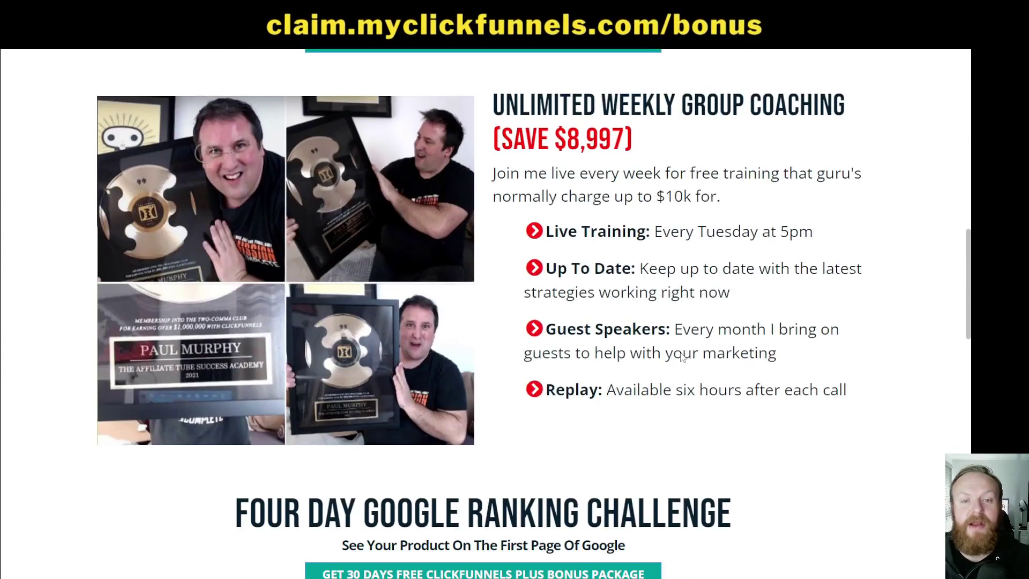
pyautogui.scroll(-4, 685, 355)
pyautogui.scroll(-3, 788, 402)
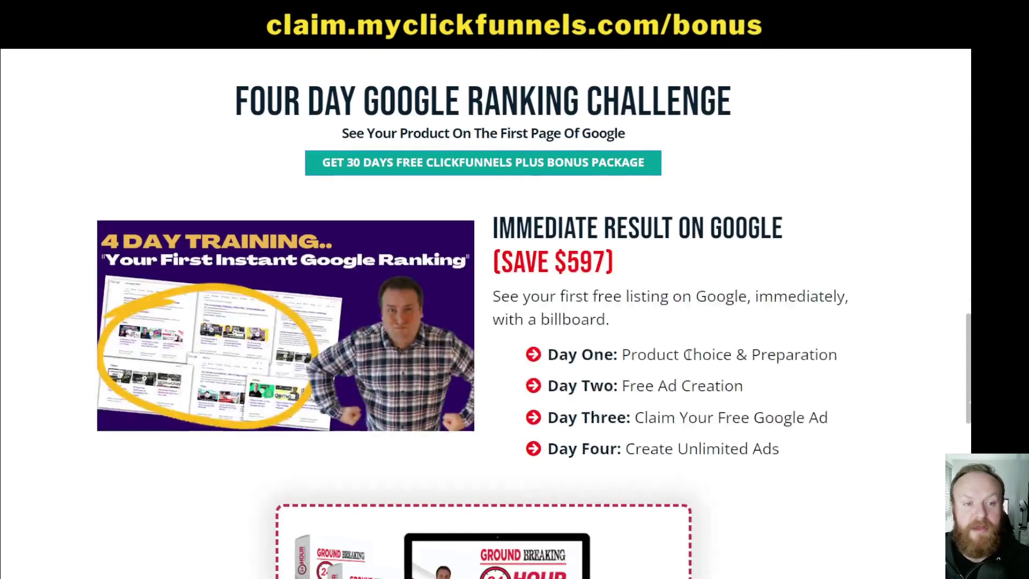
pyautogui.scroll(-3, 787, 410)
pyautogui.scroll(3, 788, 410)
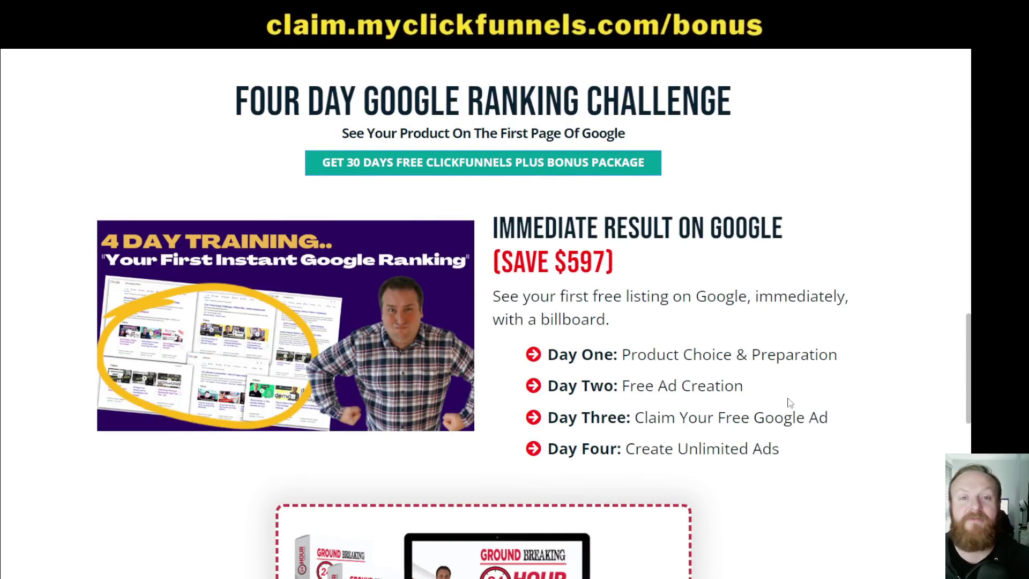
pyautogui.scroll(-8, 713, 375)
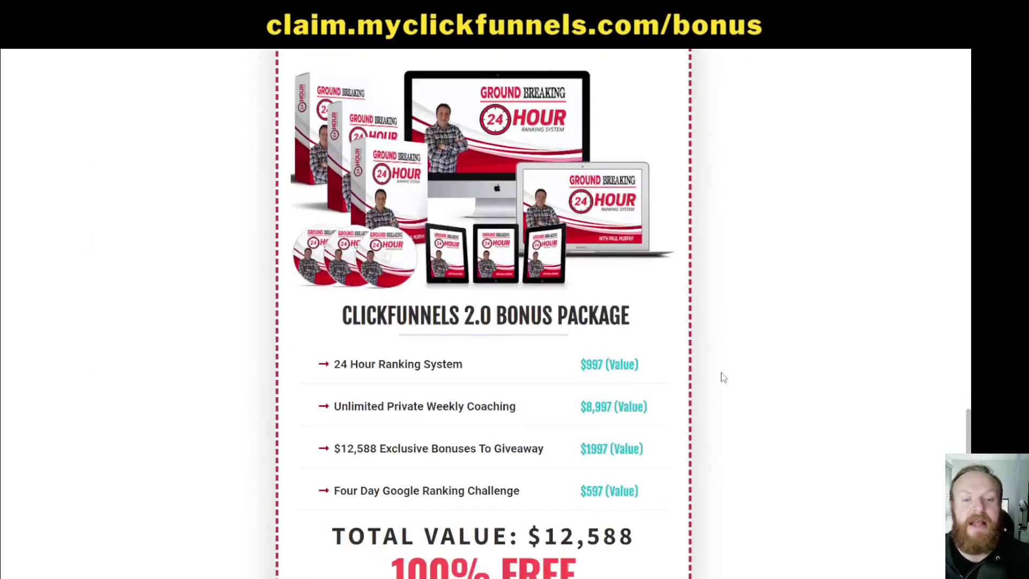
pyautogui.scroll(-2, 720, 376)
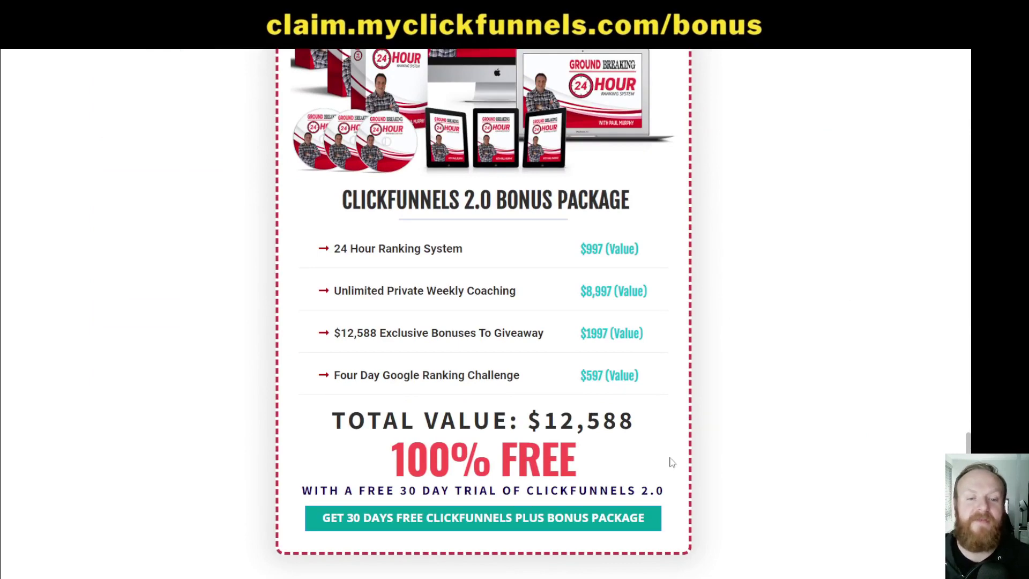
pyautogui.scroll(9, 741, 493)
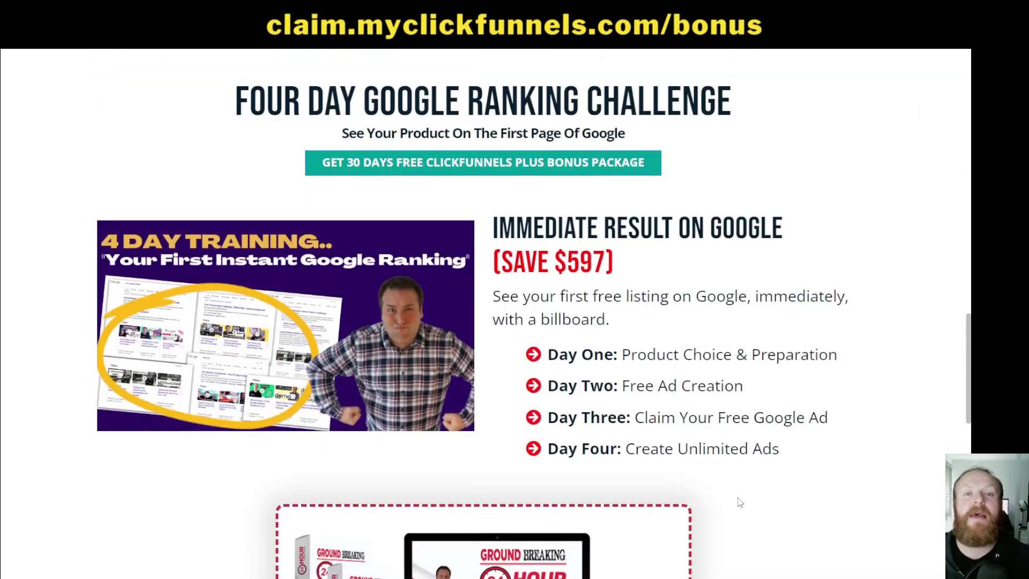